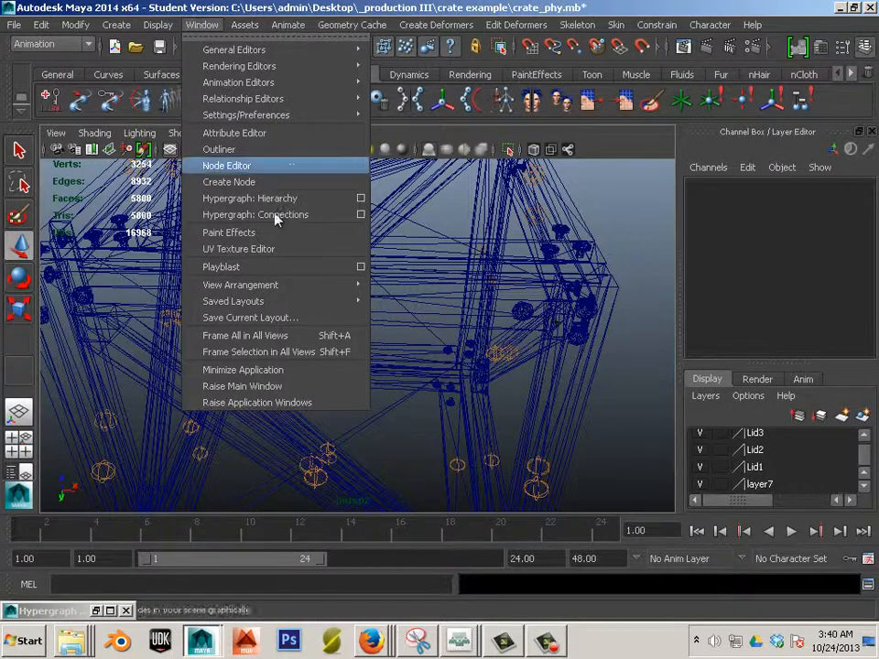
Step: Open the Hypergraph hierarchy, select the root joint, and place the graph window beside the wireframe crate
left_click(274, 197)
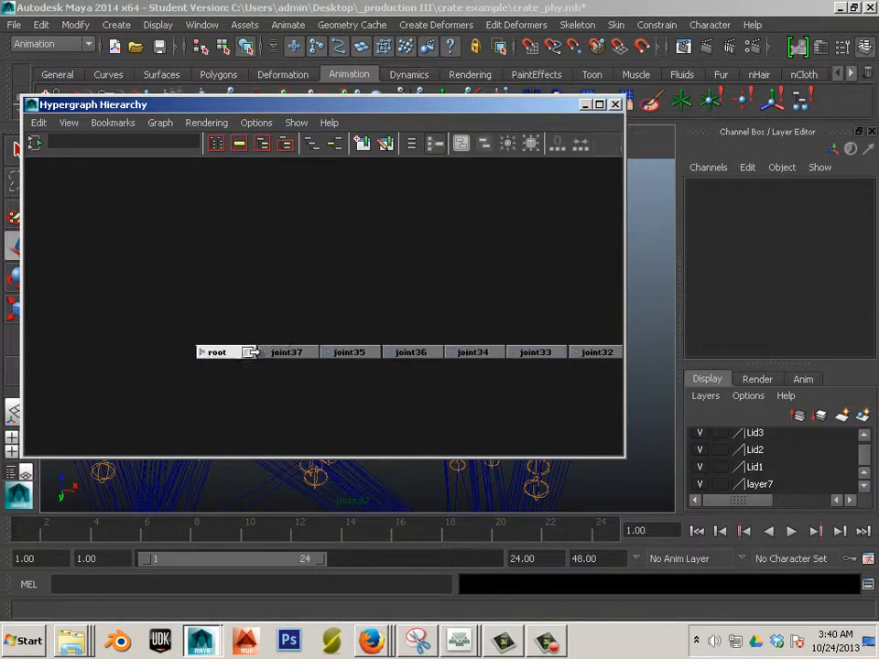
left_click(228, 359)
left_click_drag(281, 106, 712, 68)
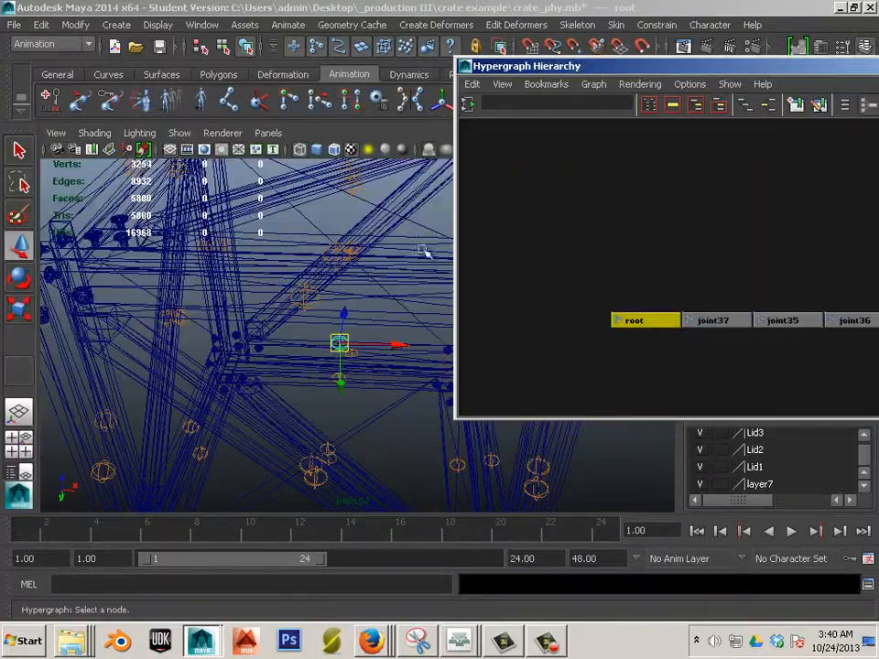
left_click_drag(353, 298, 382, 306, "alt")
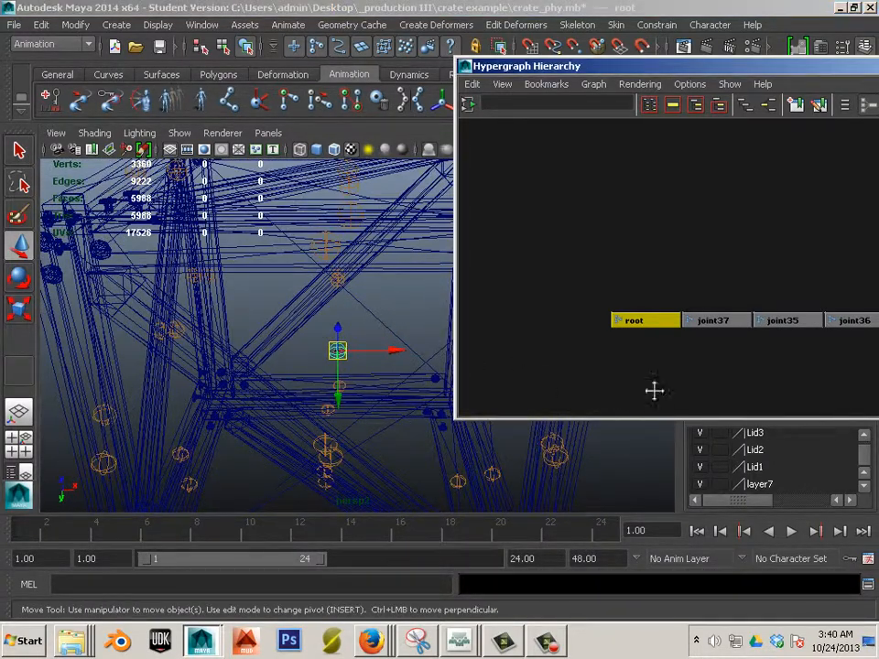
Step: Parent the separate crate joints, from joint37 through joint26, under the root joint in the Hypergraph hierarchy
middle_click_drag(654, 390, 555, 355, "alt")
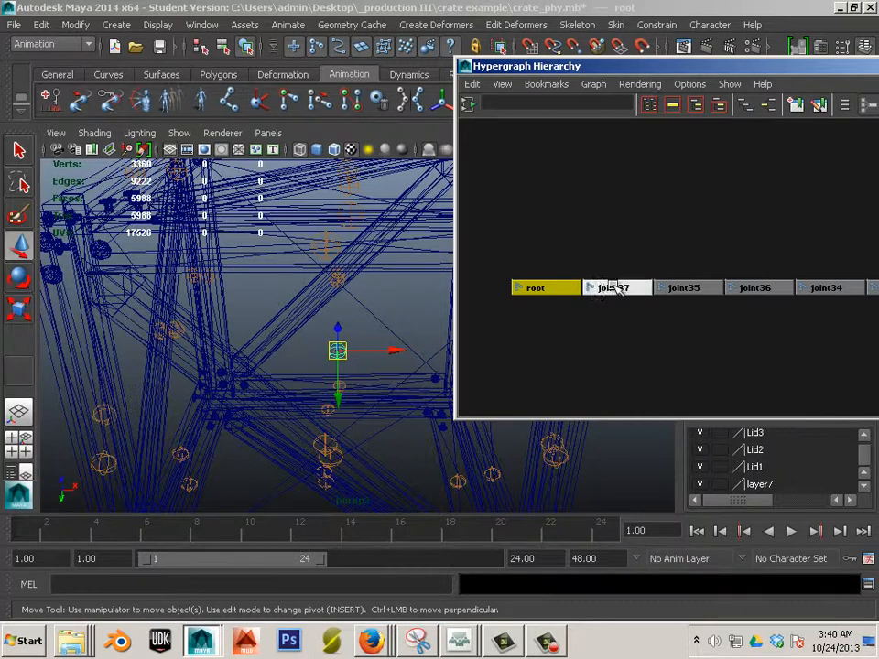
middle_click_drag(611, 289, 550, 293)
middle_click_drag(630, 295, 554, 291)
middle_click_drag(657, 288, 575, 289)
middle_click_drag(629, 288, 549, 293)
middle_click_drag(629, 288, 555, 291)
middle_click_drag(630, 288, 554, 291)
middle_click_drag(628, 288, 557, 284)
middle_click_drag(627, 288, 555, 289)
middle_click_drag(626, 291, 555, 289)
middle_click_drag(631, 291, 555, 289)
middle_click_drag(619, 286, 555, 289)
scroll(622, 344, "down", 3)
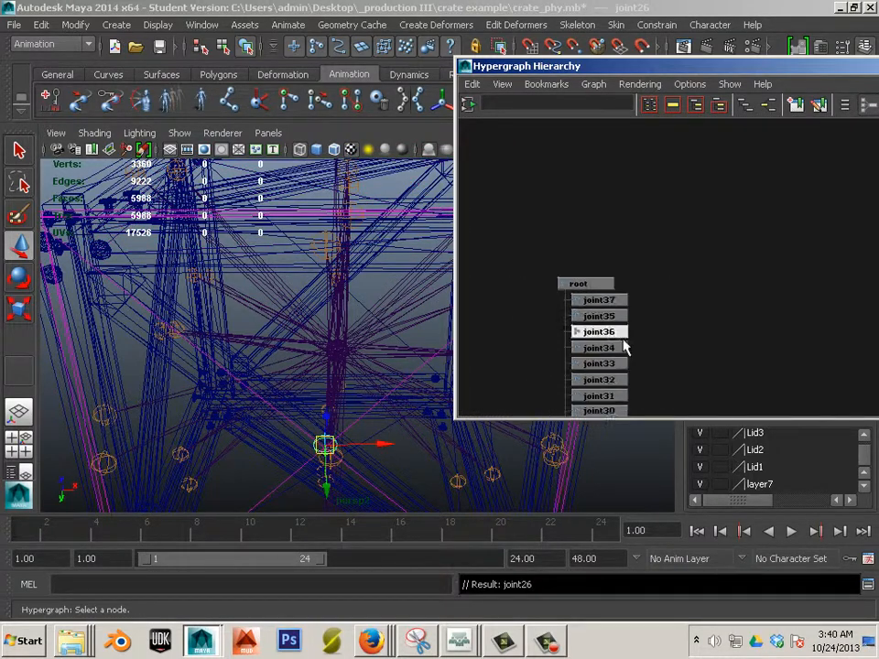
Step: Select the root joint at the head of the hierarchy and frame the whole rigged crate in the viewport
middle_click_drag(673, 388, 678, 307, "alt")
scroll(608, 326, "down", 5)
middle_click_drag(608, 329, 602, 362, "alt")
middle_click_drag(577, 264, 665, 333, "alt")
scroll(563, 348, "up", 3)
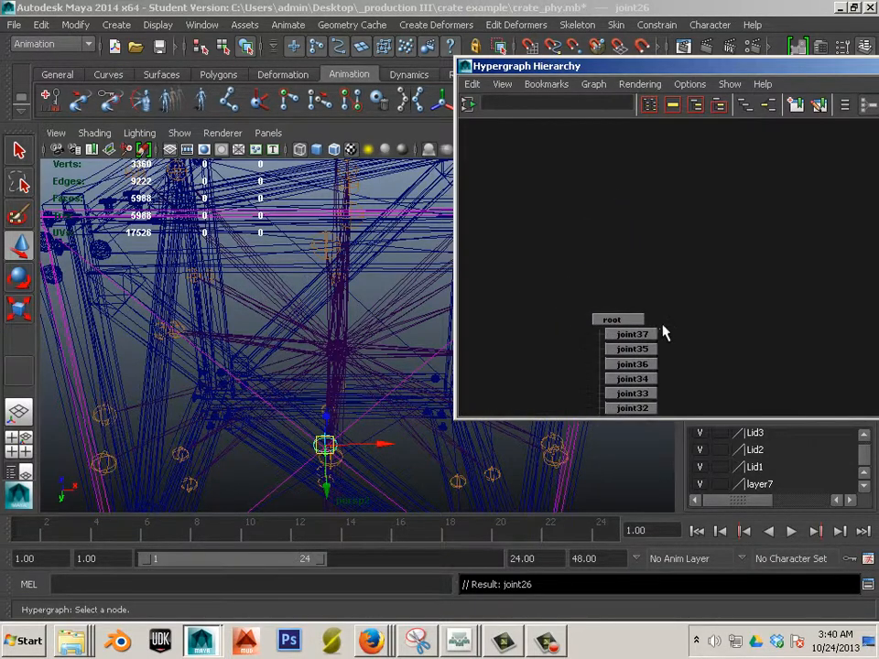
left_click(622, 319)
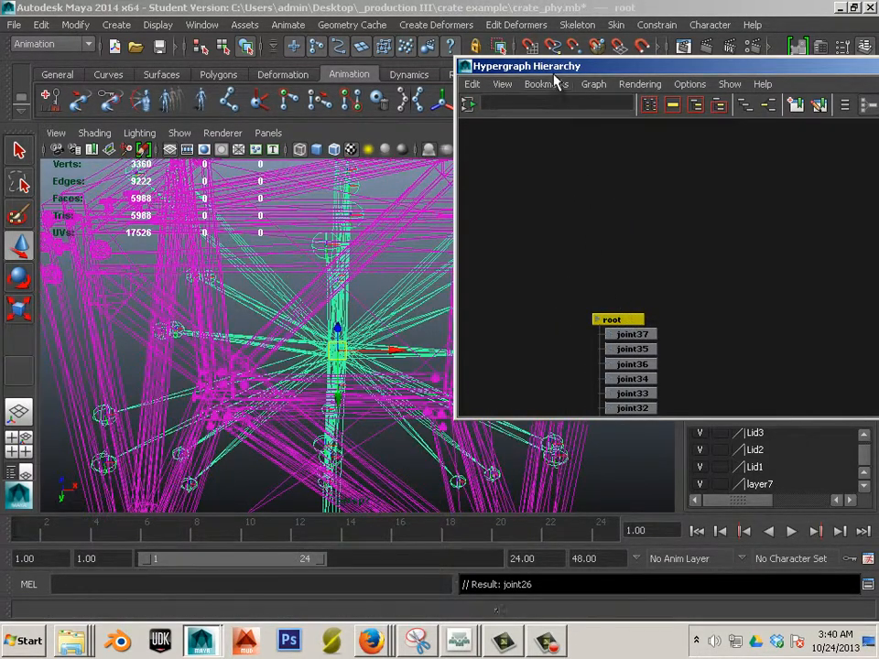
left_click_drag(614, 69, 878, 98)
key("f")
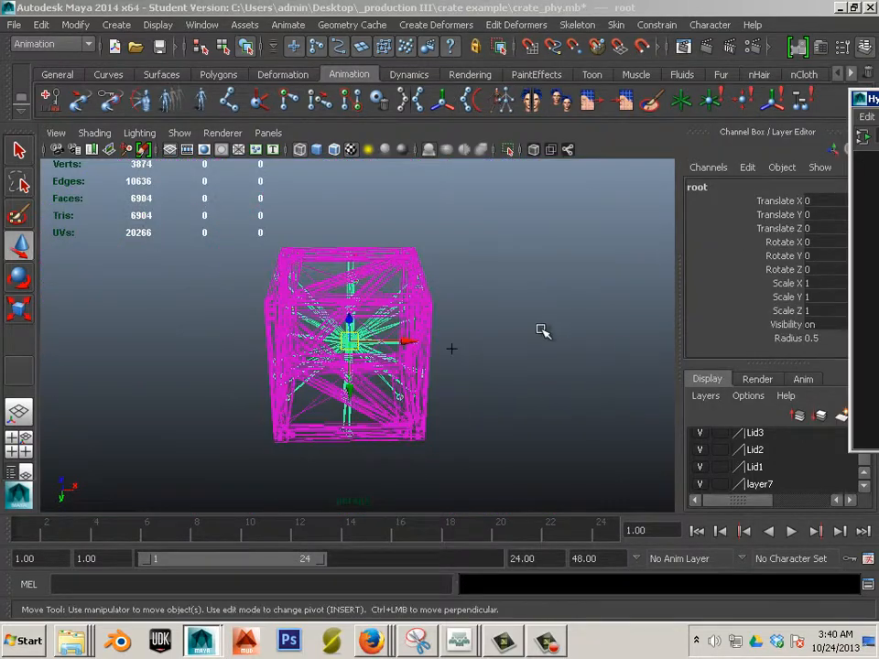
Step: Display the crate with textured shading, clear the selection, and examine its lid up close
key("6")
left_click(510, 353)
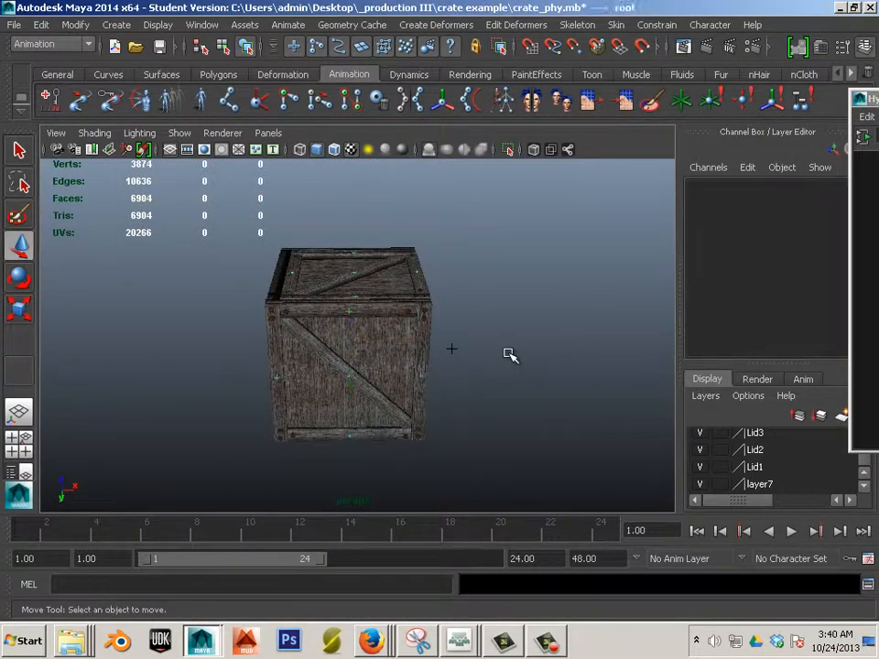
left_click_drag(547, 357, 388, 365, "alt")
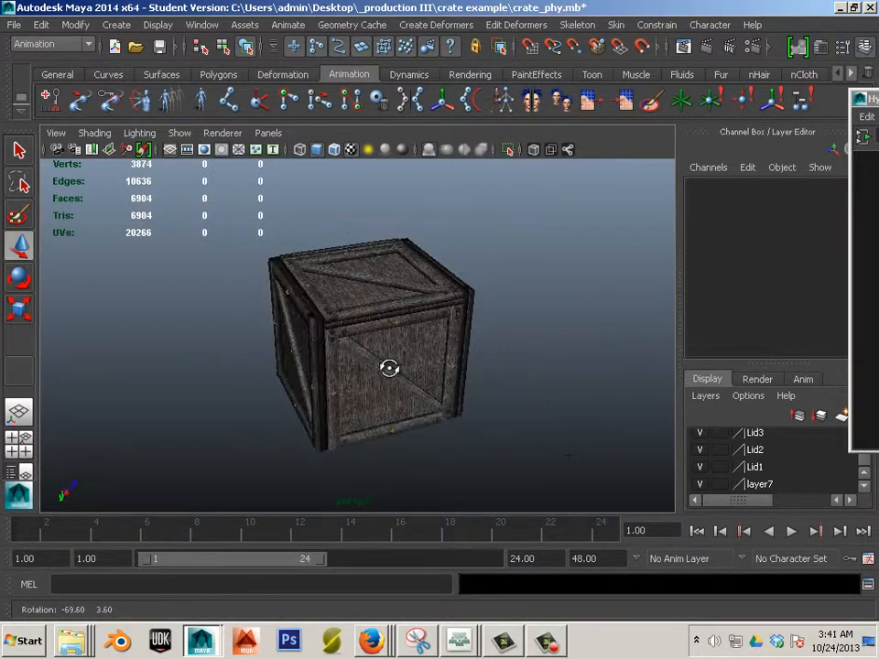
right_click_drag(388, 365, 537, 400, "alt")
mouse_move(537, 400)
left_mouse_down("alt")
mouse_move(518, 406)
mouse_move(461, 362)
mouse_move(603, 422)
mouse_move(573, 435)
mouse_move(532, 402)
left_mouse_up("alt")
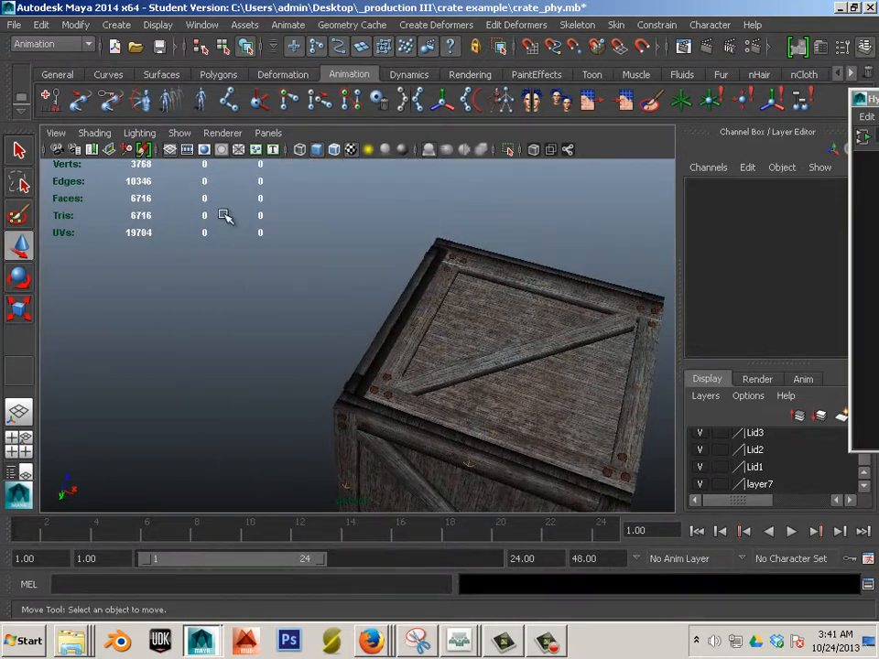
Step: Start exporting the entire scene and browse to C:\UDK\UDK-2013-07\UDKGame\Content\WIP as the destination folder
left_click(19, 25)
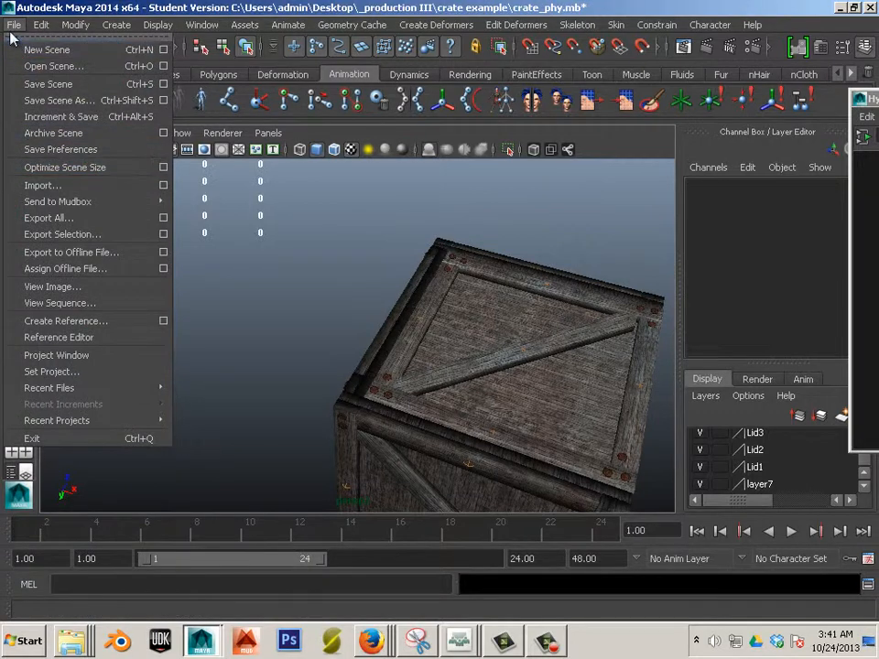
left_click(113, 227)
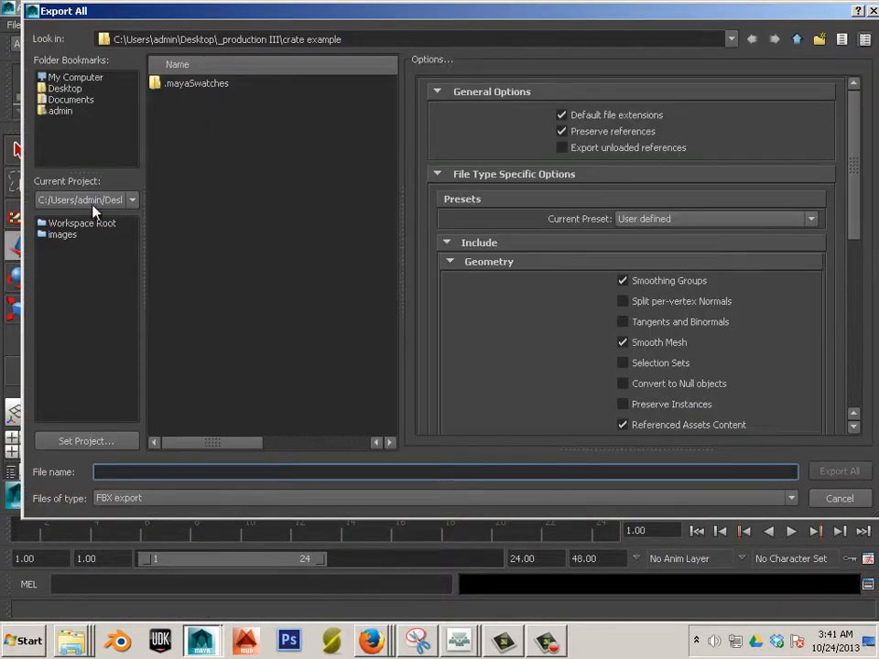
left_click(76, 78)
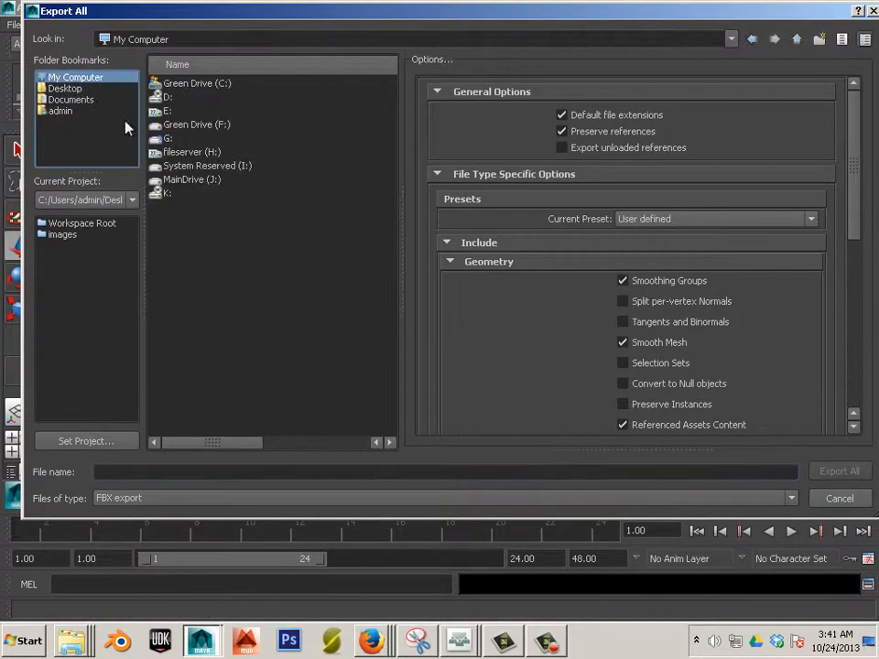
left_click(196, 85)
double_click(195, 84)
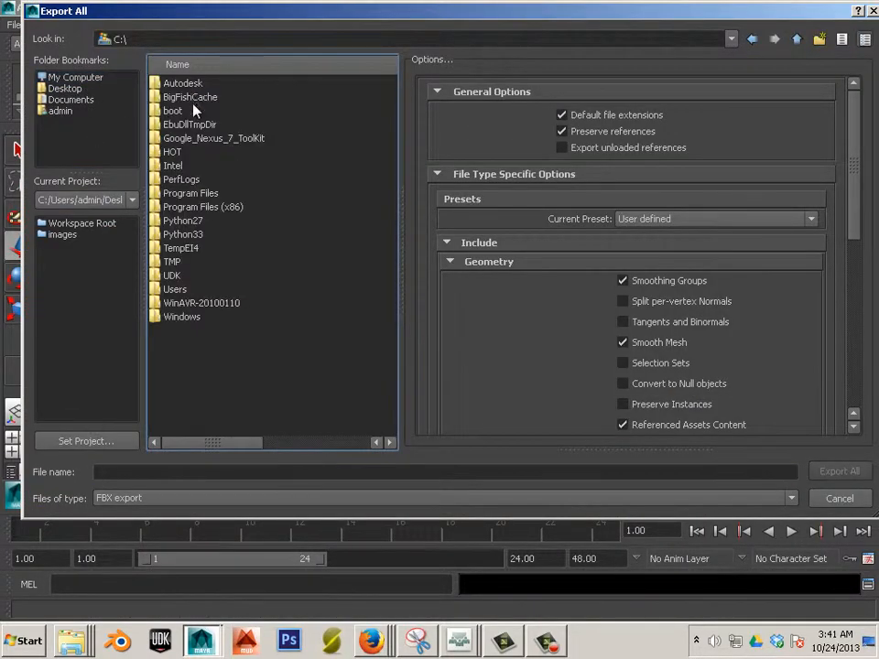
double_click(174, 275)
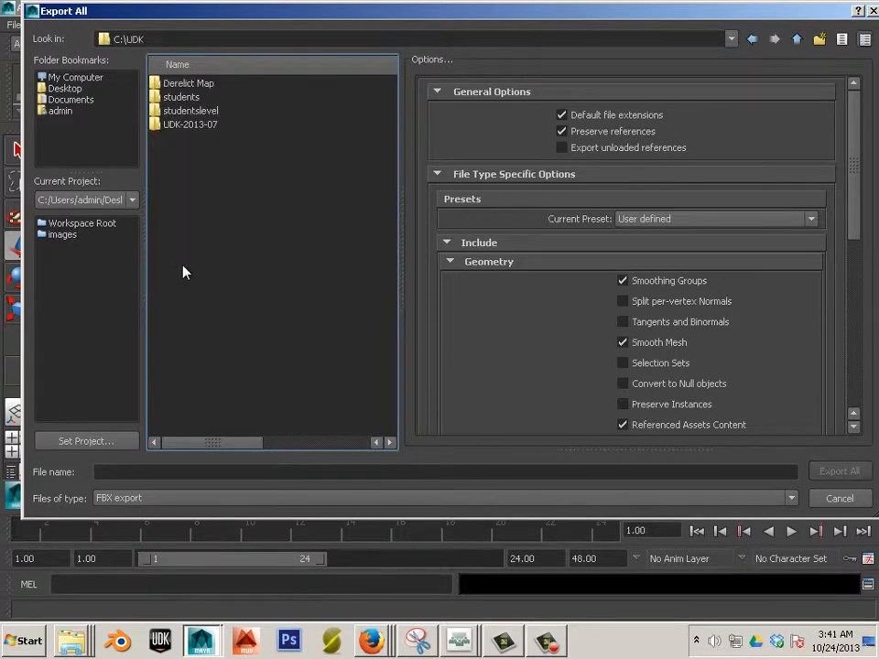
double_click(183, 124)
double_click(191, 127)
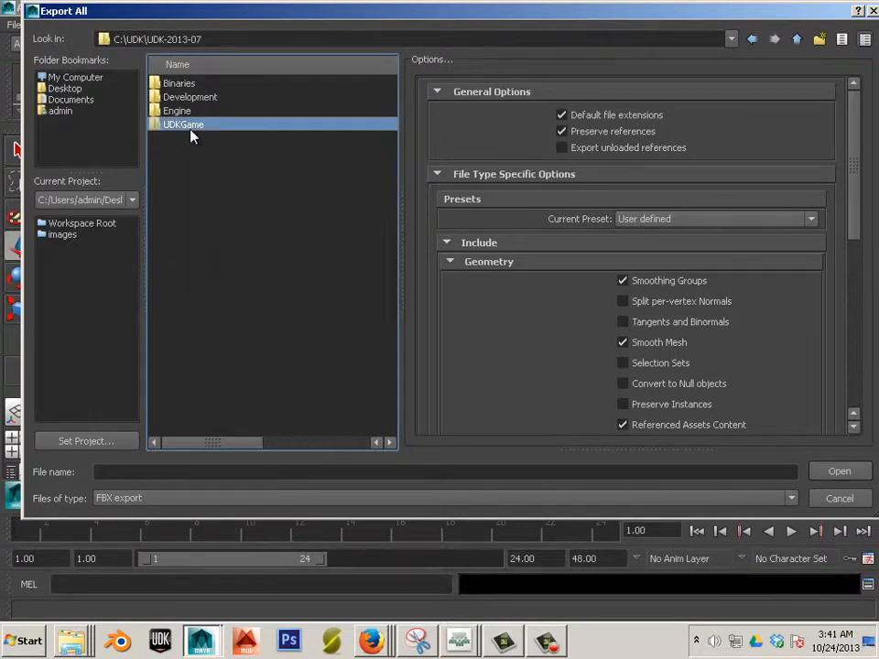
double_click(177, 141)
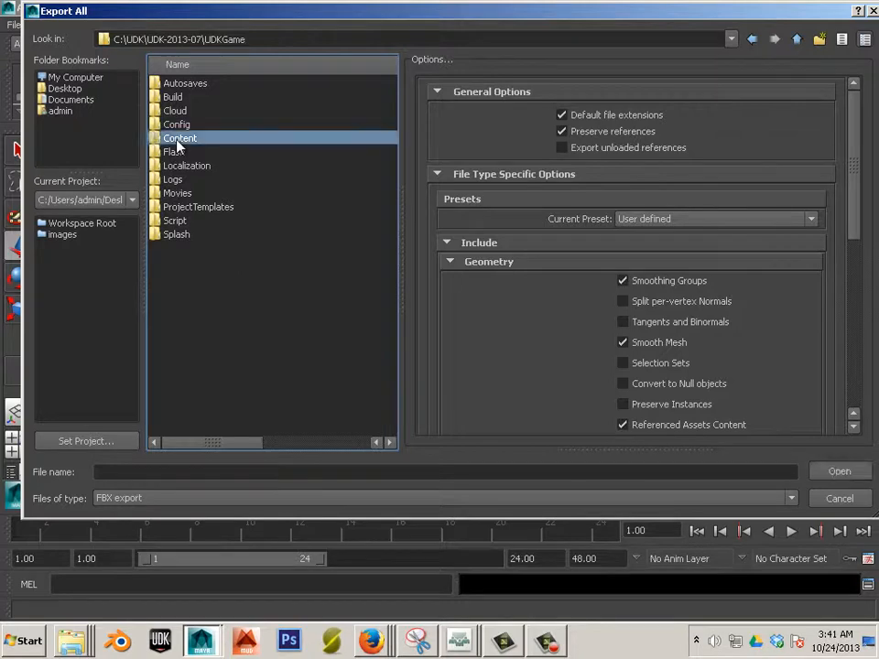
double_click(183, 237)
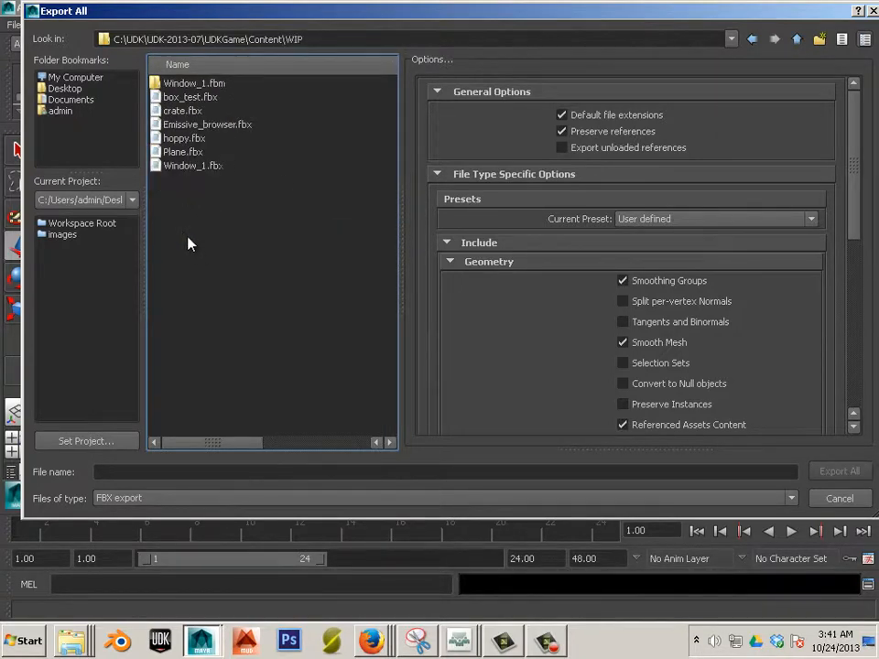
Step: Choose crate.fbx as the export file and set the FBX file format version to FBX 2013
left_click(183, 110)
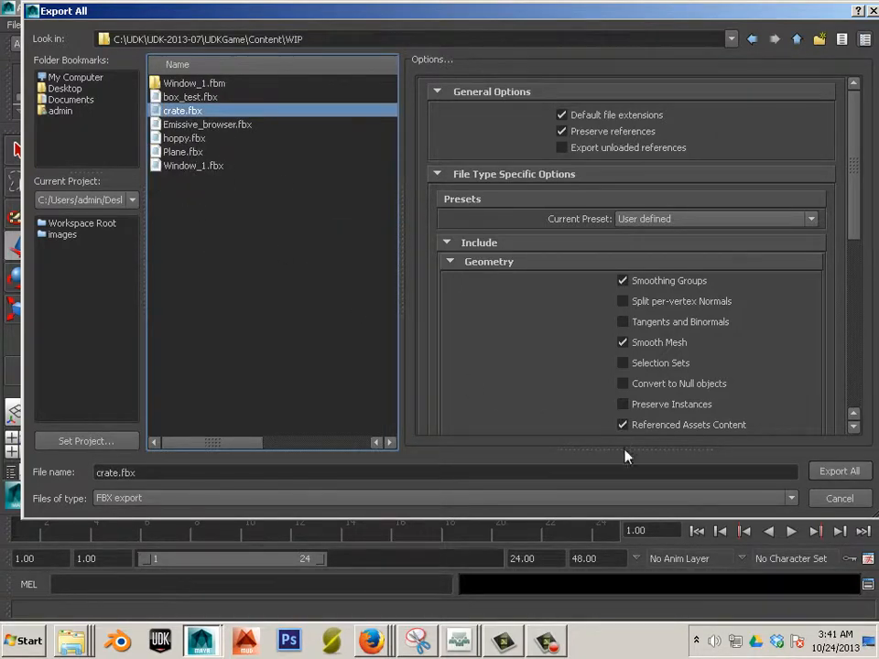
scroll(853, 252, "down", 2)
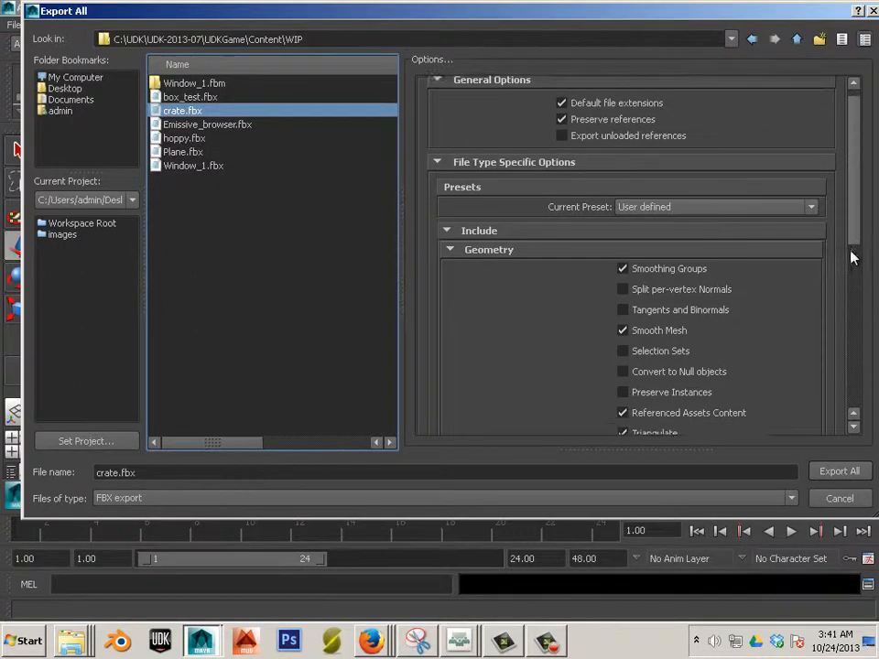
left_click_drag(850, 249, 854, 376)
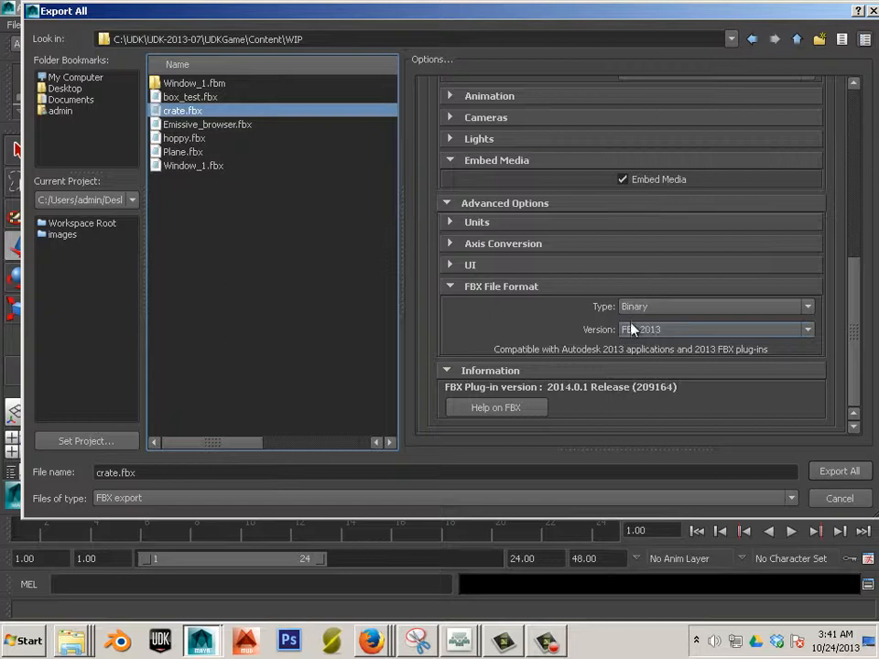
left_click_drag(243, 18, 241, 83)
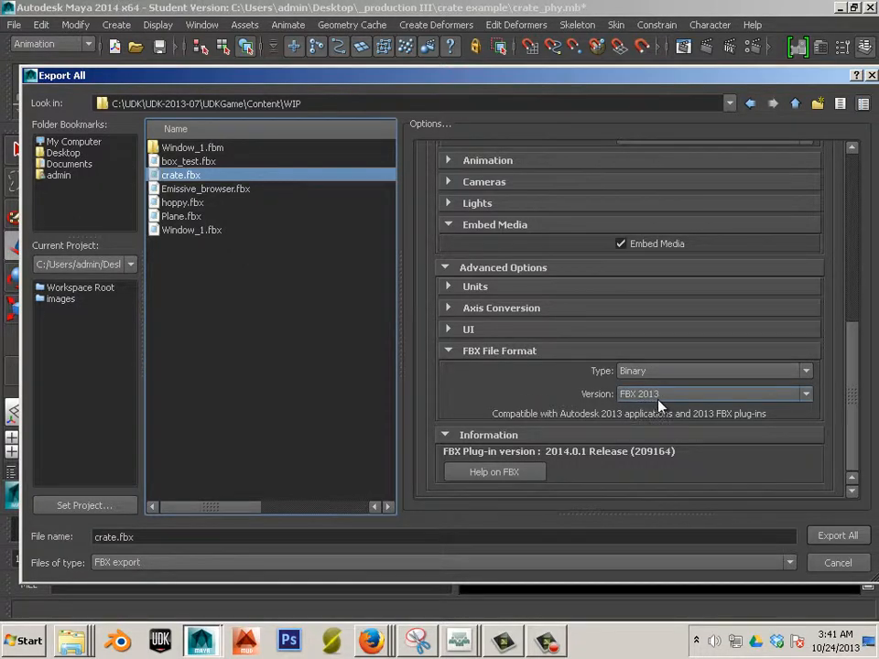
left_click(706, 395)
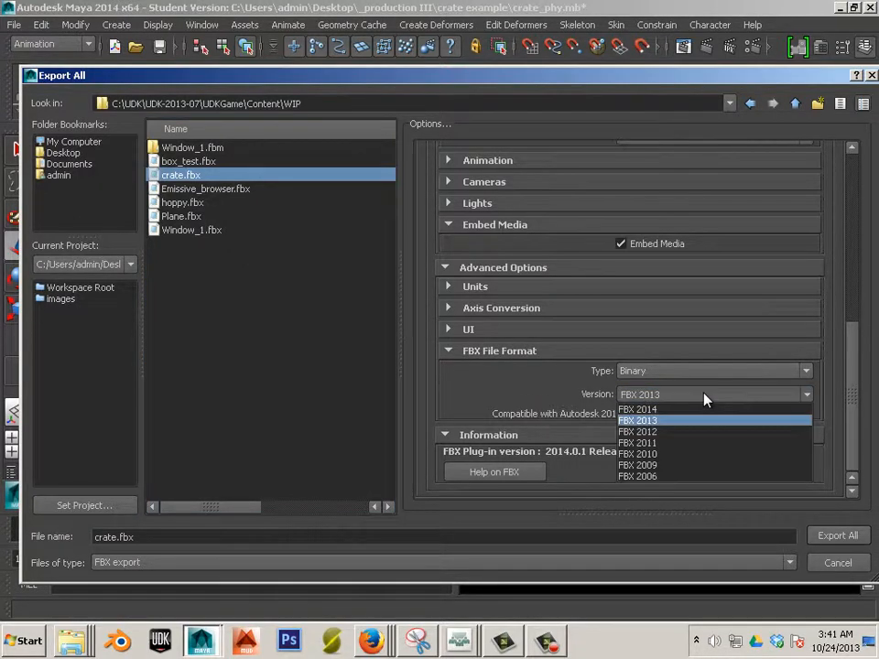
left_click(672, 429)
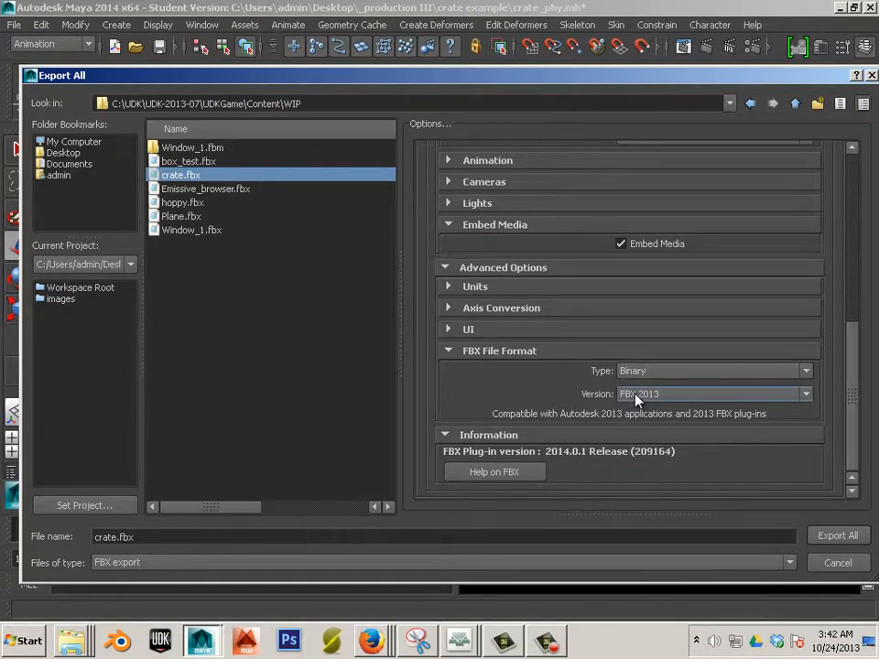
left_click(638, 398)
left_click(638, 421)
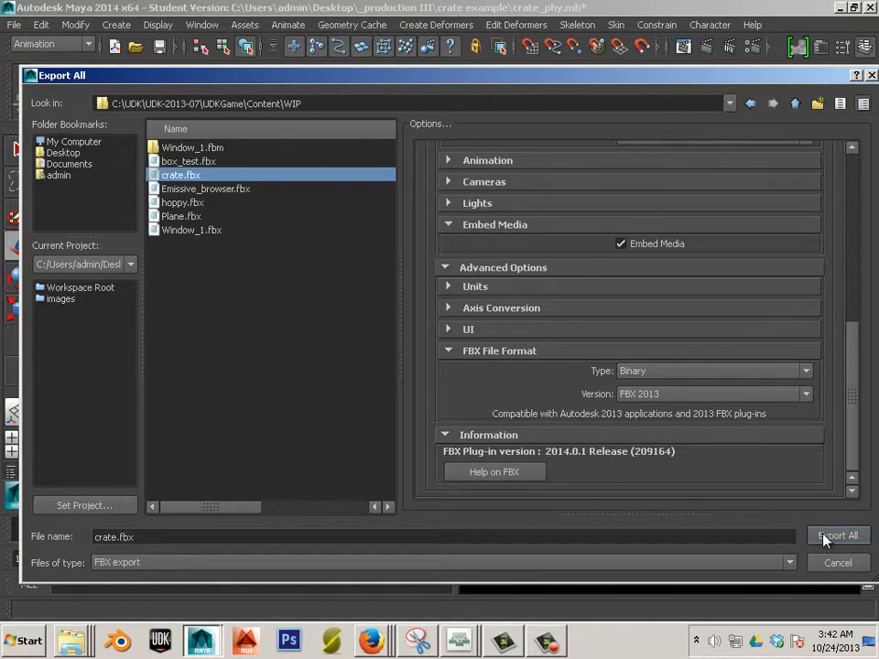
Step: Export the scene over the existing crate.fbx and read the description of the skin definition warning
left_click(851, 535)
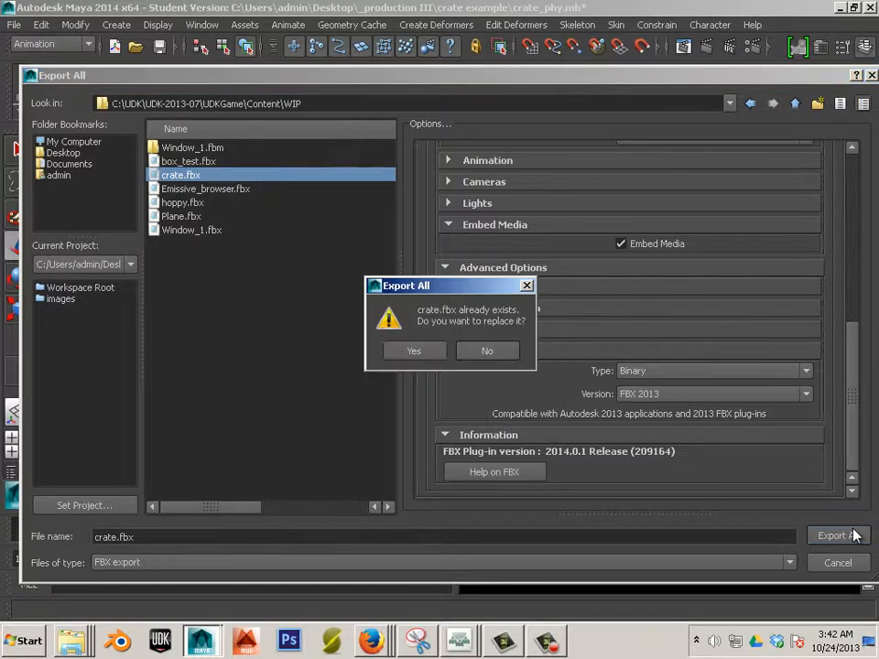
left_click(428, 353)
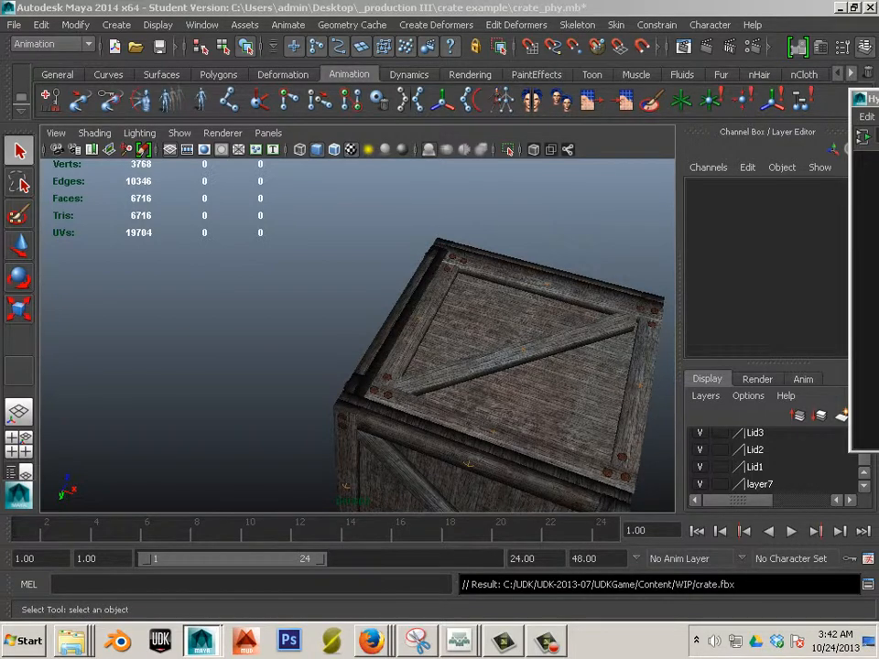
left_click(366, 152)
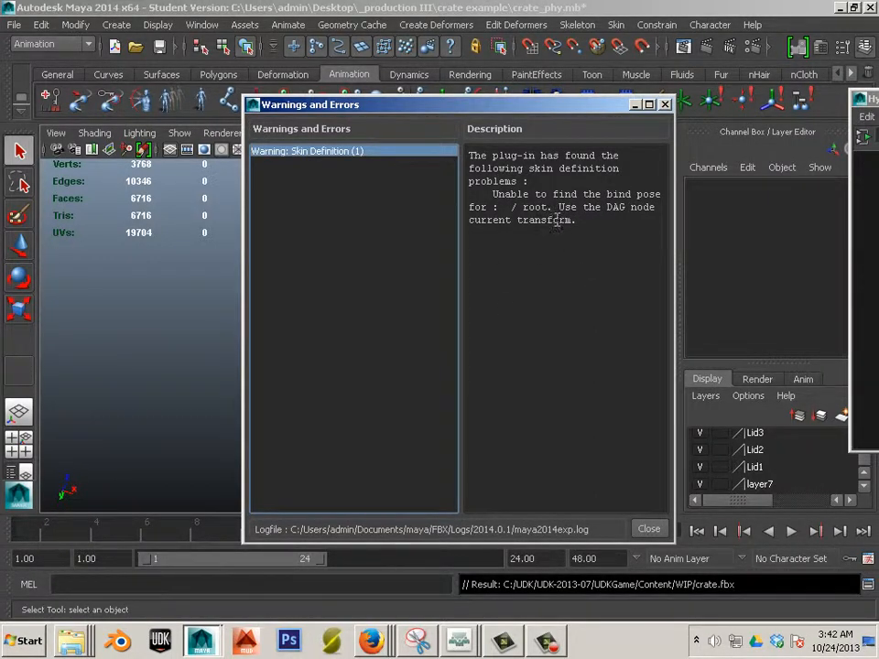
left_click_drag(453, 100, 878, 183)
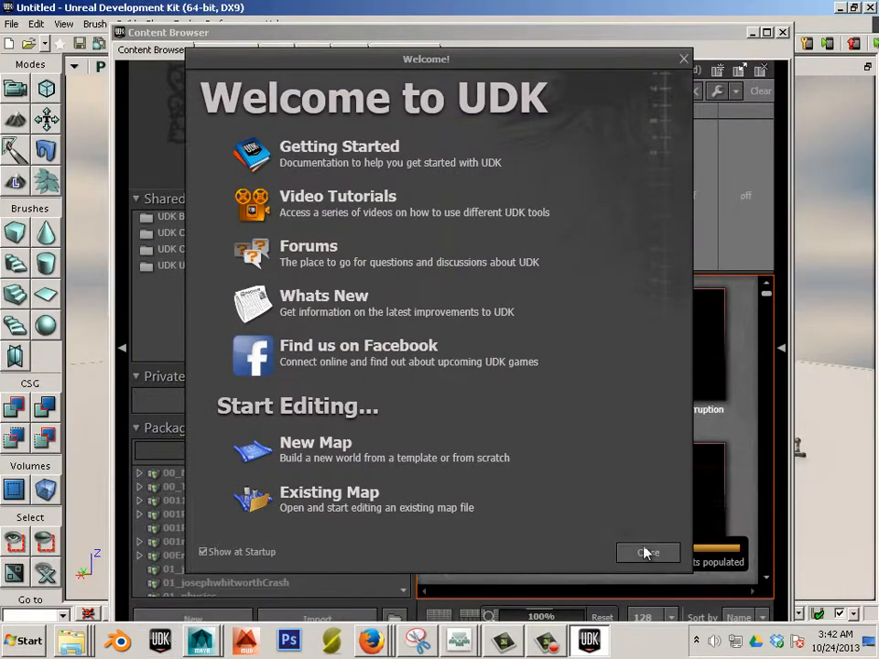
Step: Dismiss the UDK welcome window, start importing an asset, and browse to the C:\UDK folder
left_click(646, 552)
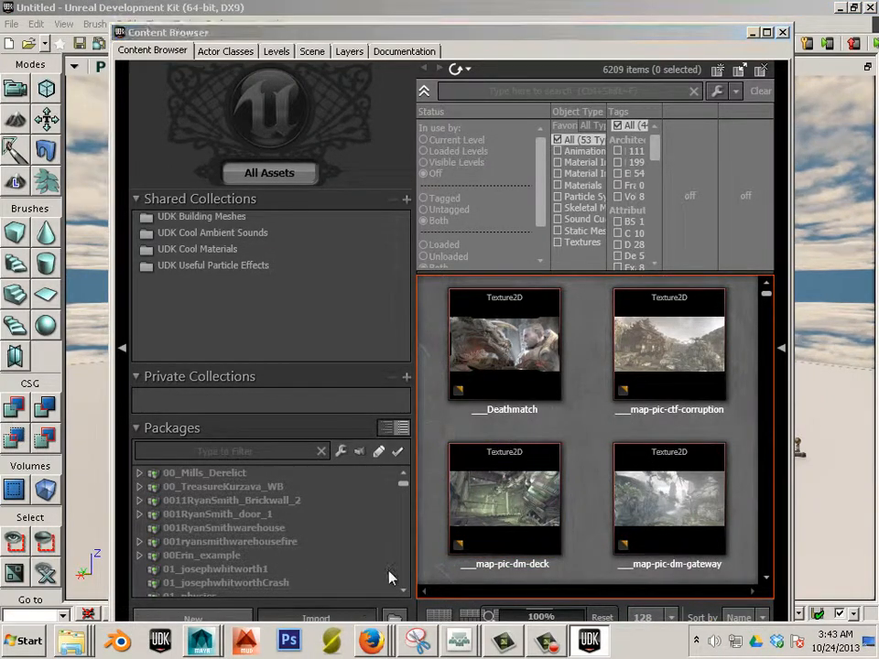
left_click(316, 617)
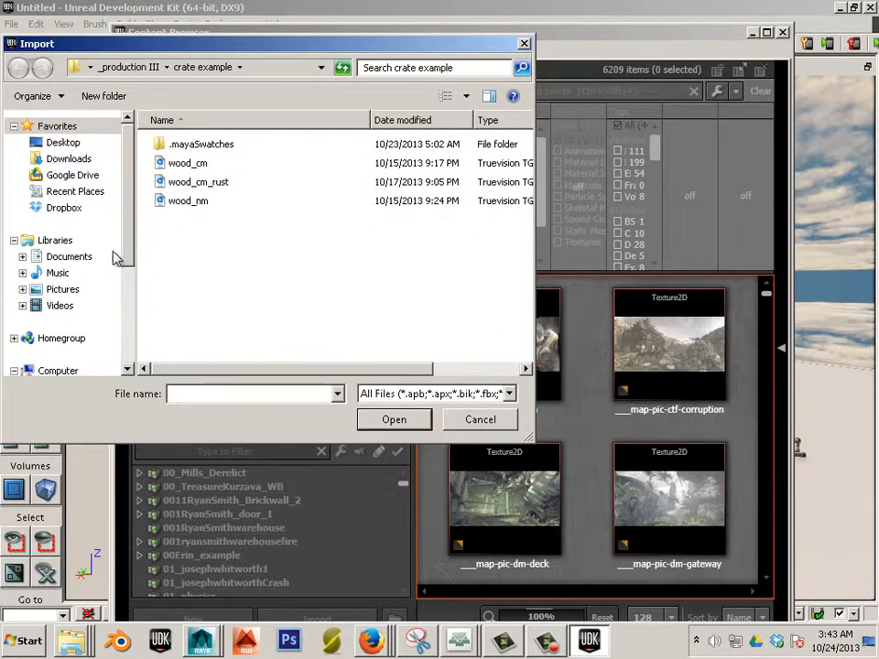
left_click_drag(126, 240, 132, 299)
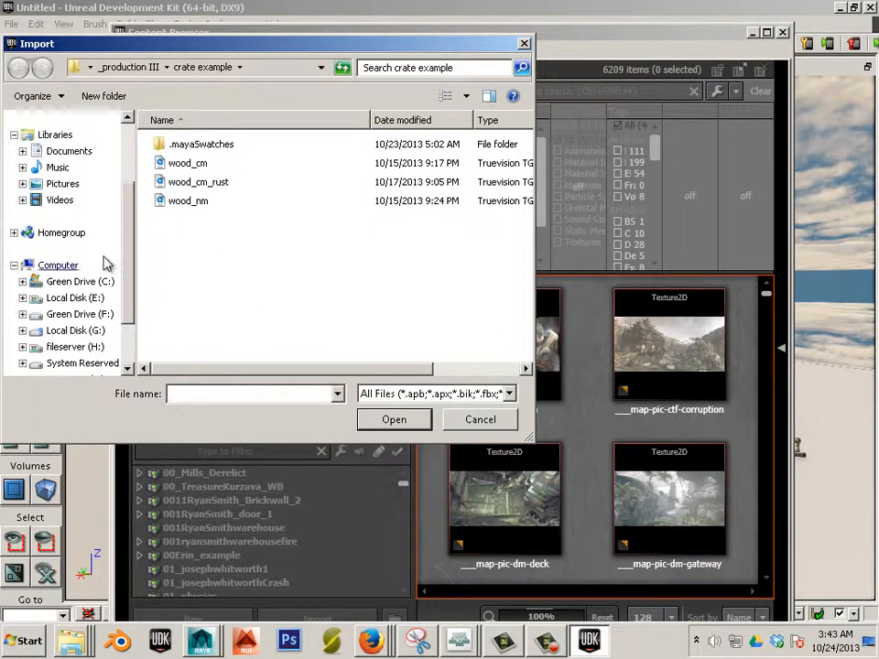
left_click(107, 283)
left_click(268, 295)
scroll(258, 305, "down", 2)
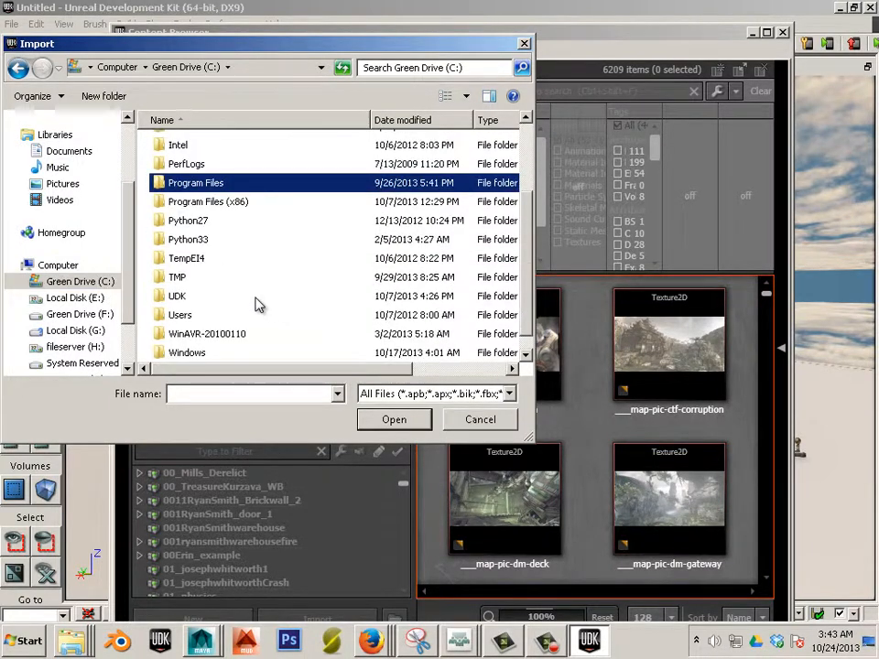
scroll(258, 305, "down", 1)
double_click(179, 278)
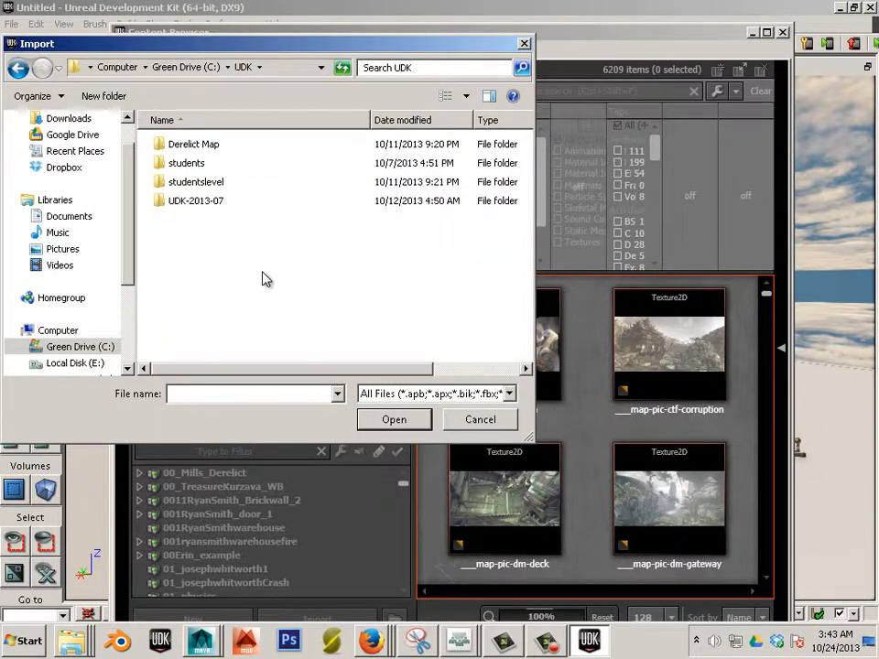
Step: Choose the crate FBX file from UDK-2013-07\UDKGame\Content\WIP for import
double_click(192, 205)
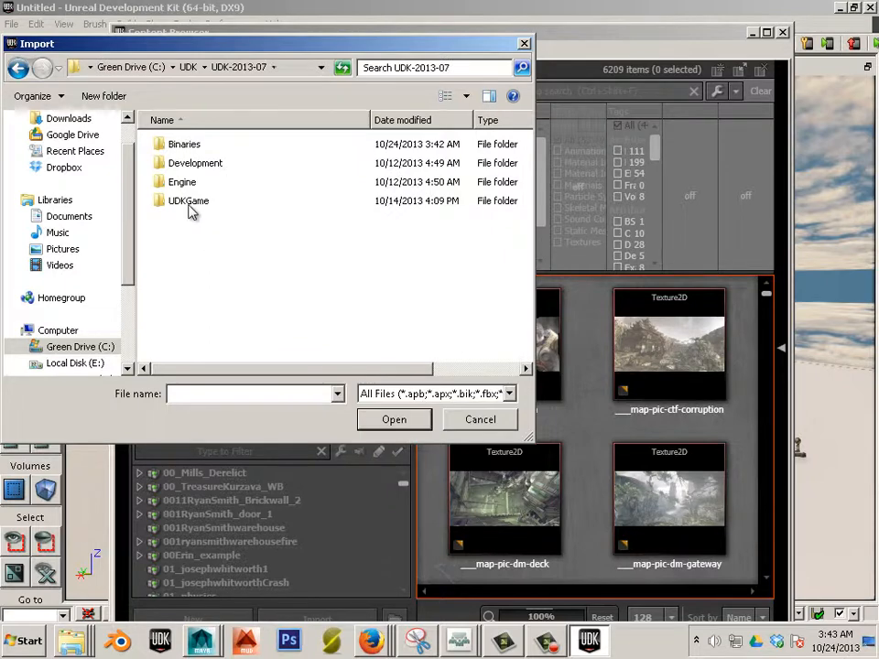
double_click(191, 205)
double_click(202, 221)
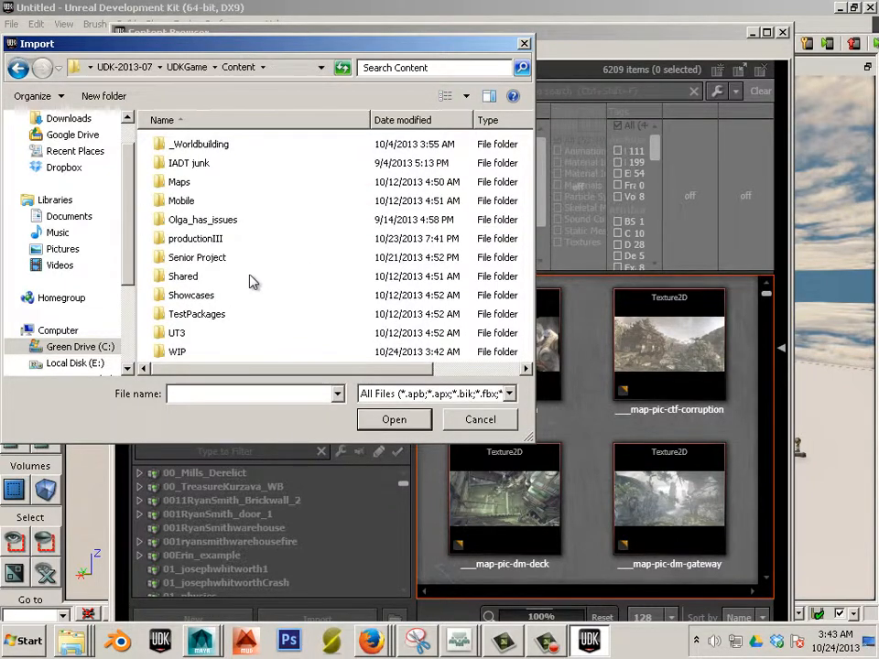
double_click(188, 352)
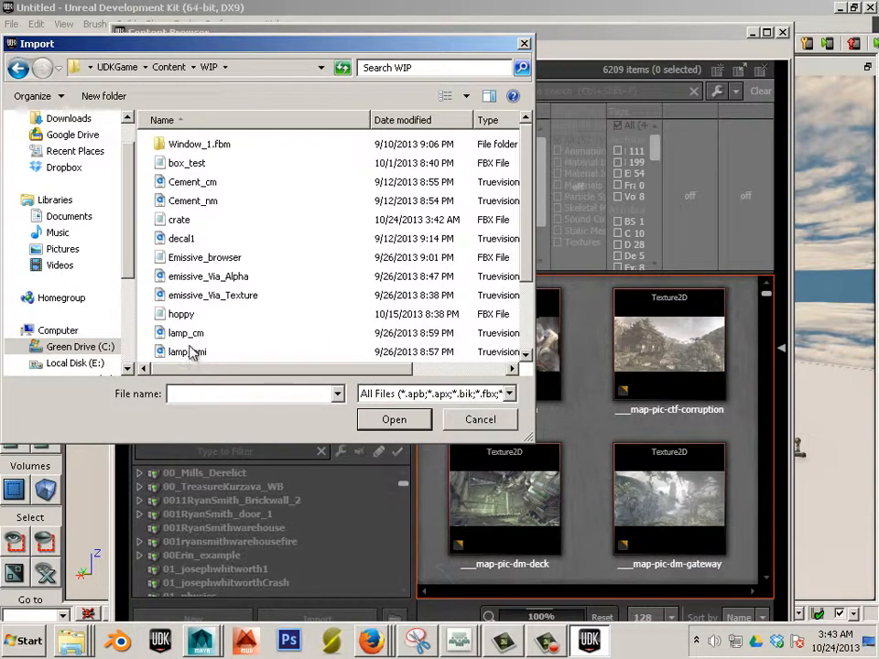
double_click(180, 221)
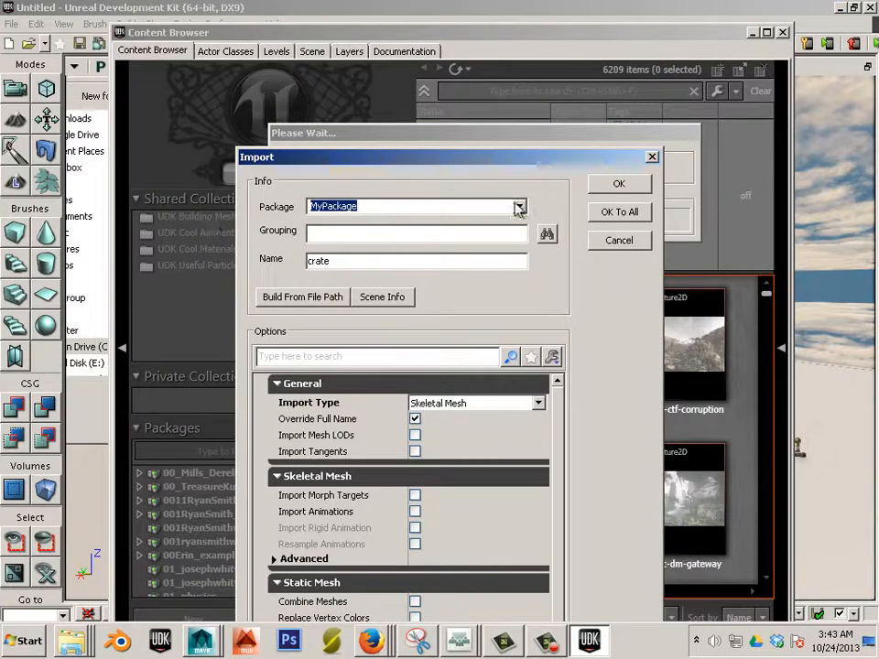
Step: Set 01_physics as the destination package for the crate import
left_click(430, 206)
scroll(378, 410, "up", 1)
scroll(378, 409, "up", 20)
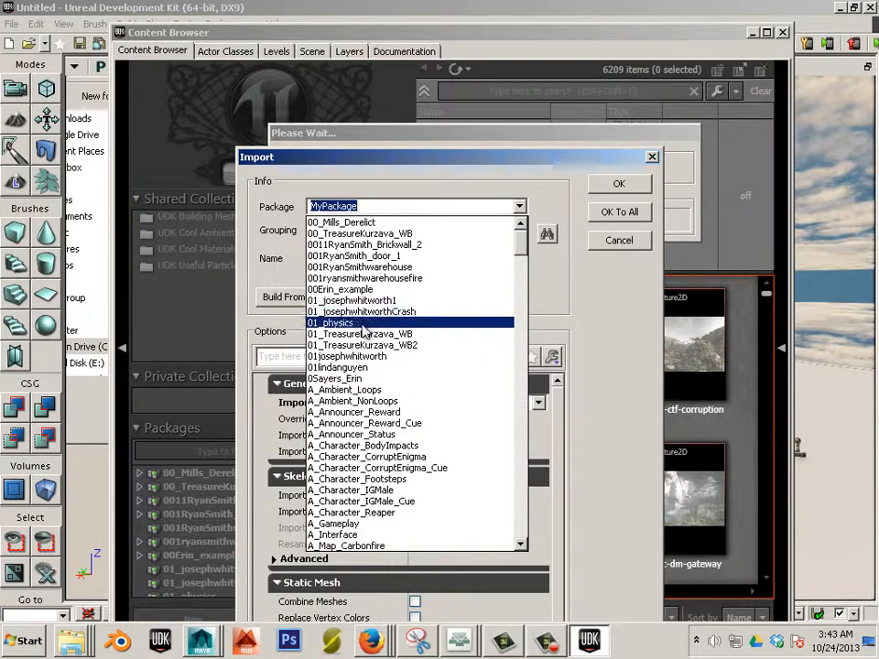
left_click(339, 322)
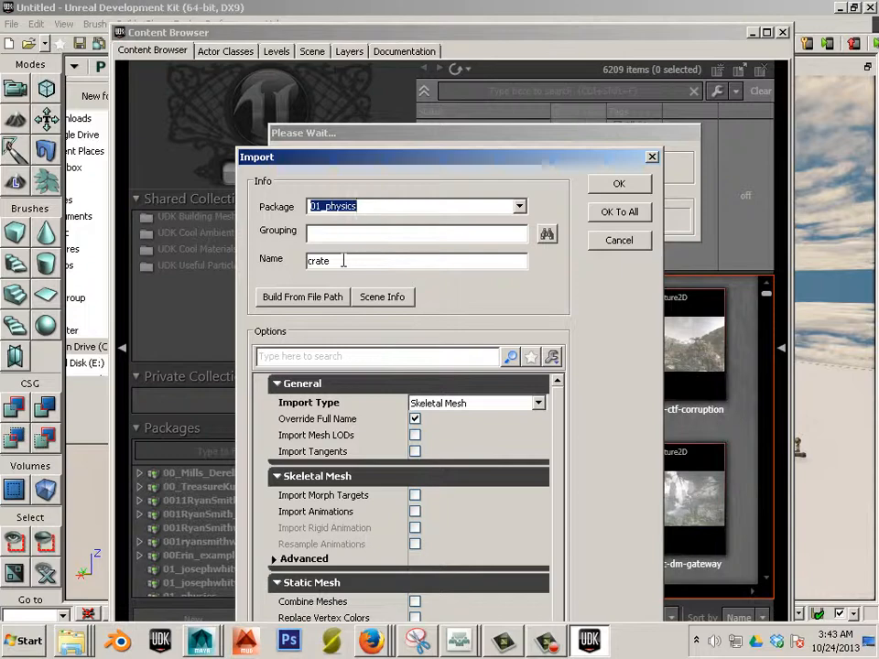
Step: Enable Import Materials and Import Textures for the crate's skeletal mesh import
left_click_drag(494, 156, 471, 38)
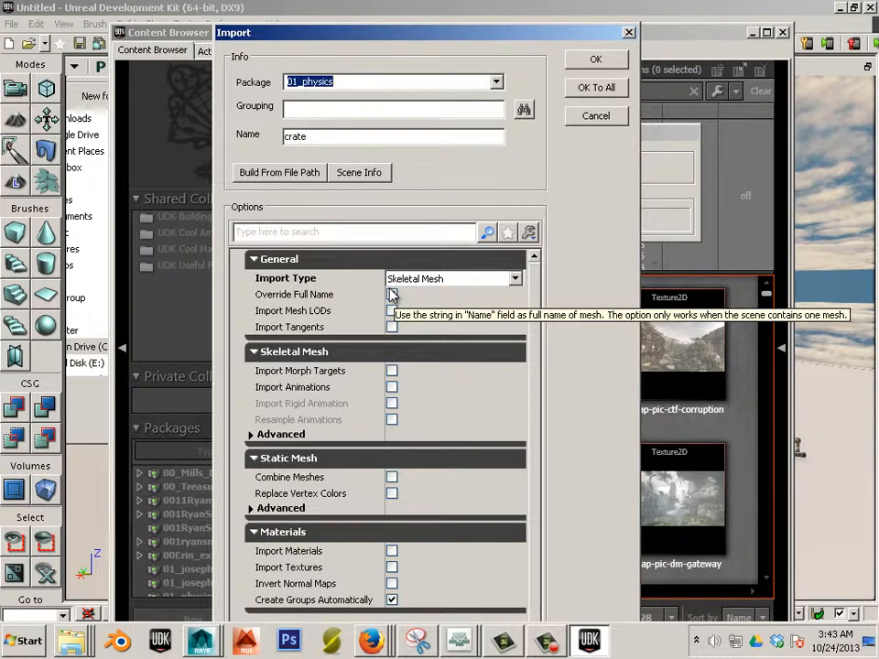
left_click(392, 294)
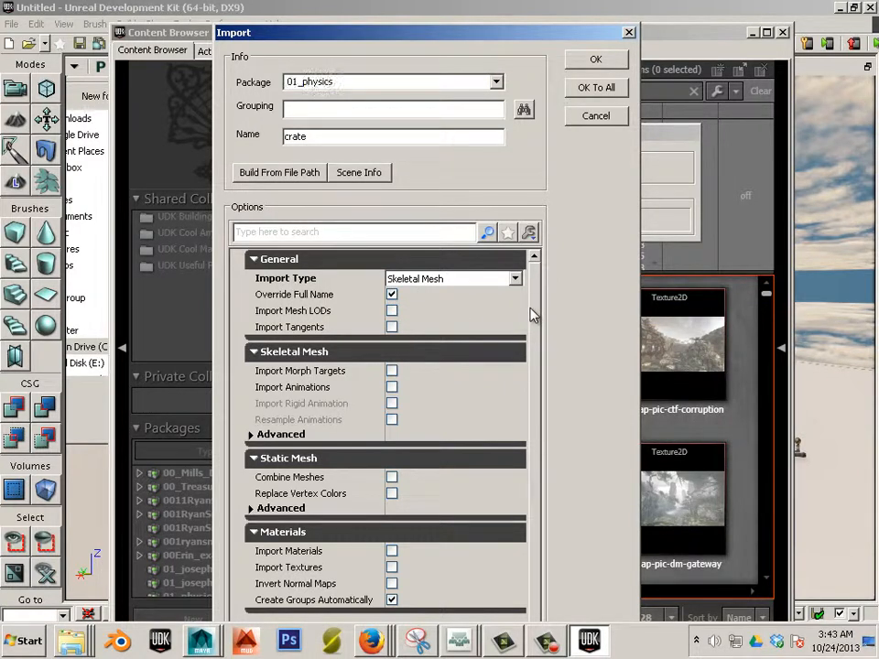
left_click(391, 551)
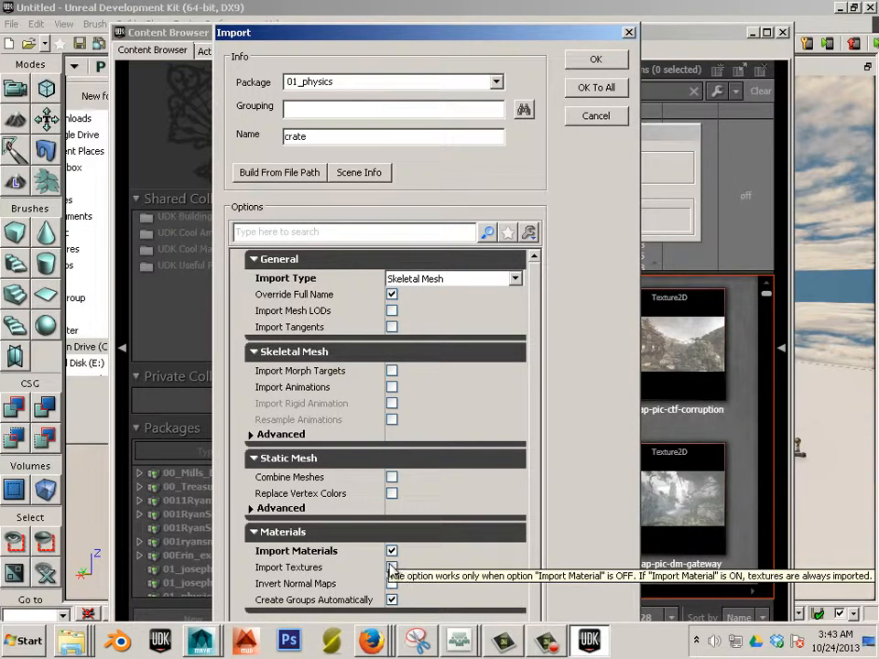
left_click(392, 567)
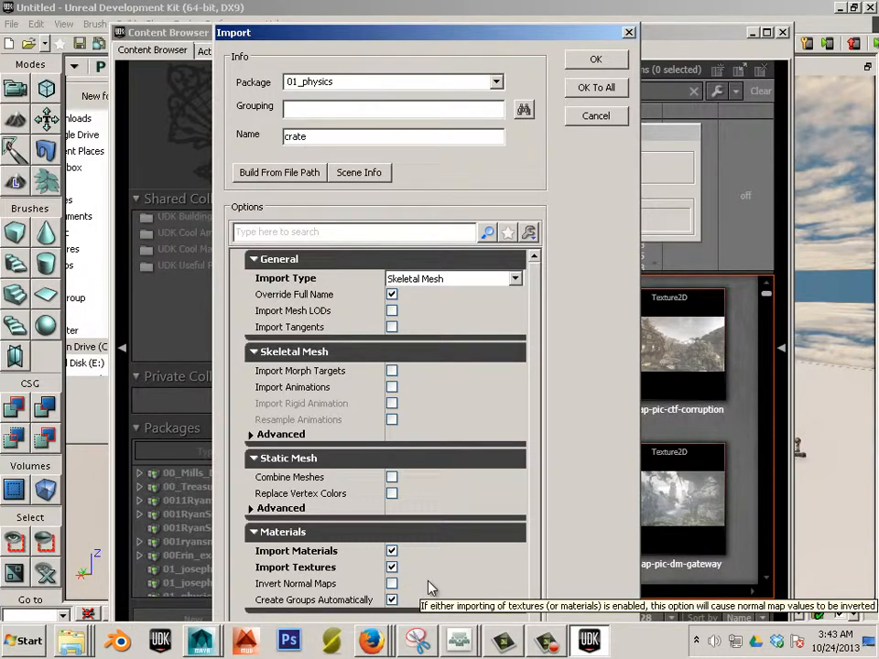
Step: Review the advanced static mesh options and import the crate, agreeing to fully load the 01_physics package
left_click(251, 509)
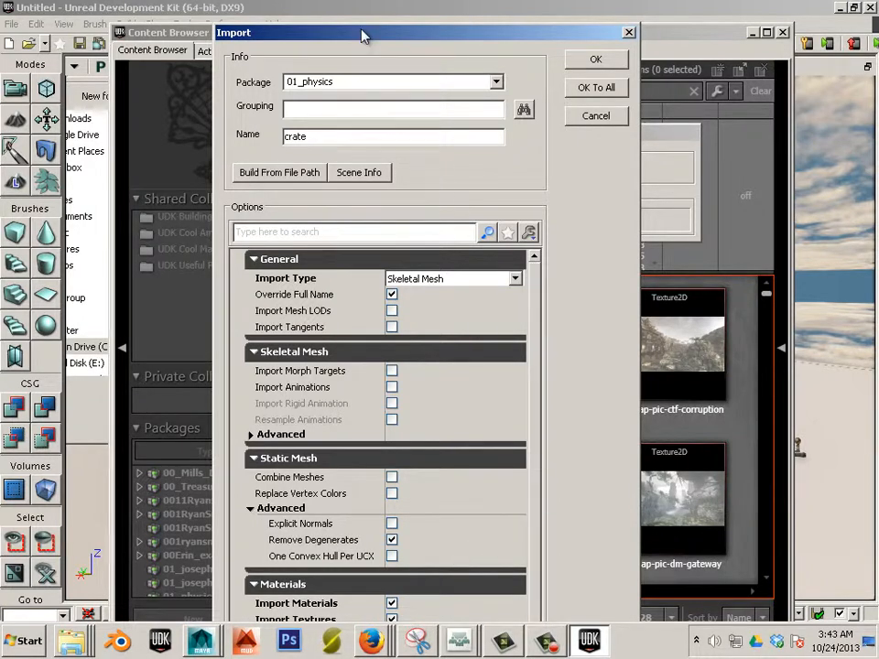
left_click_drag(361, 34, 369, 14)
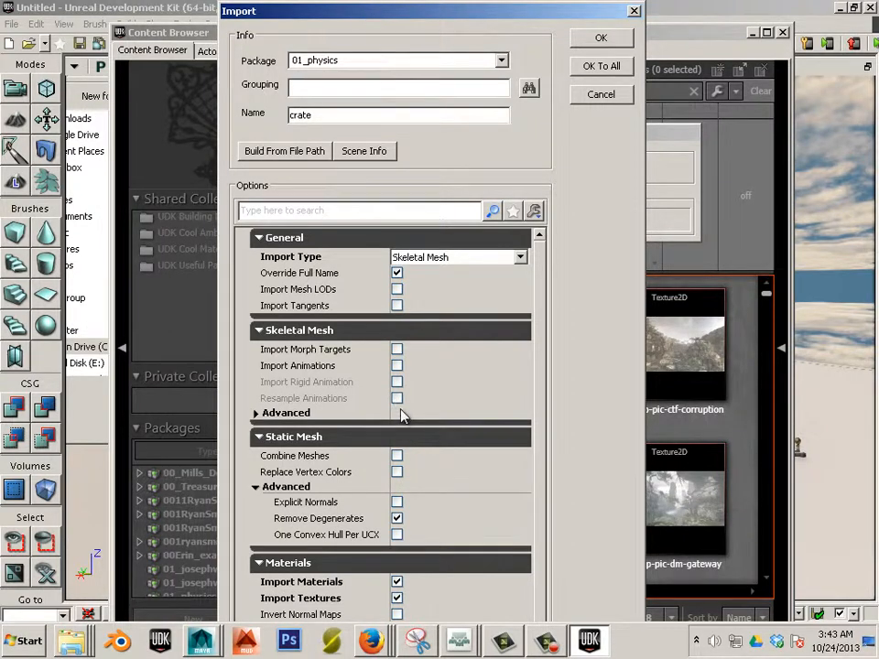
left_click(260, 331)
left_click(258, 237)
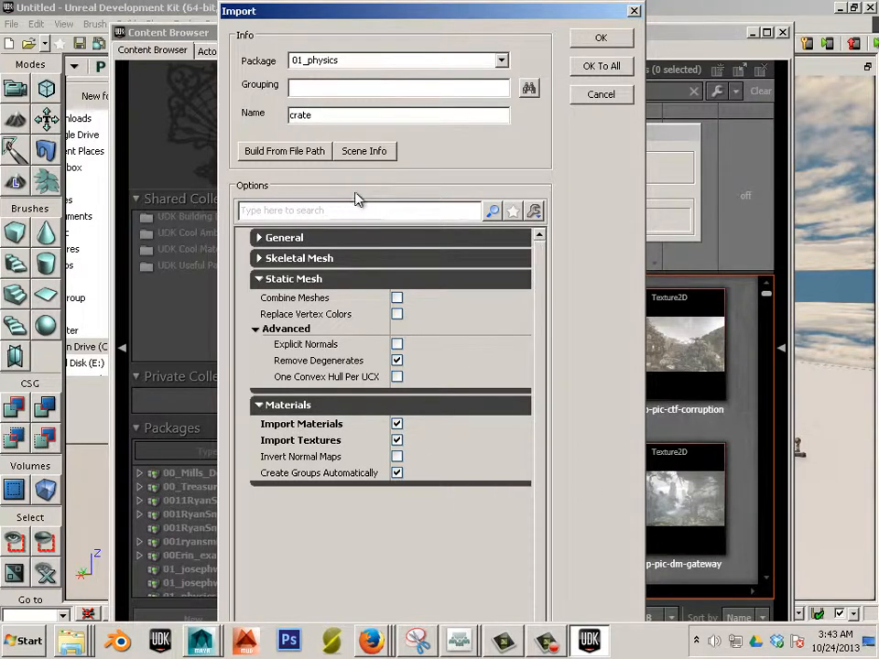
left_click(587, 40)
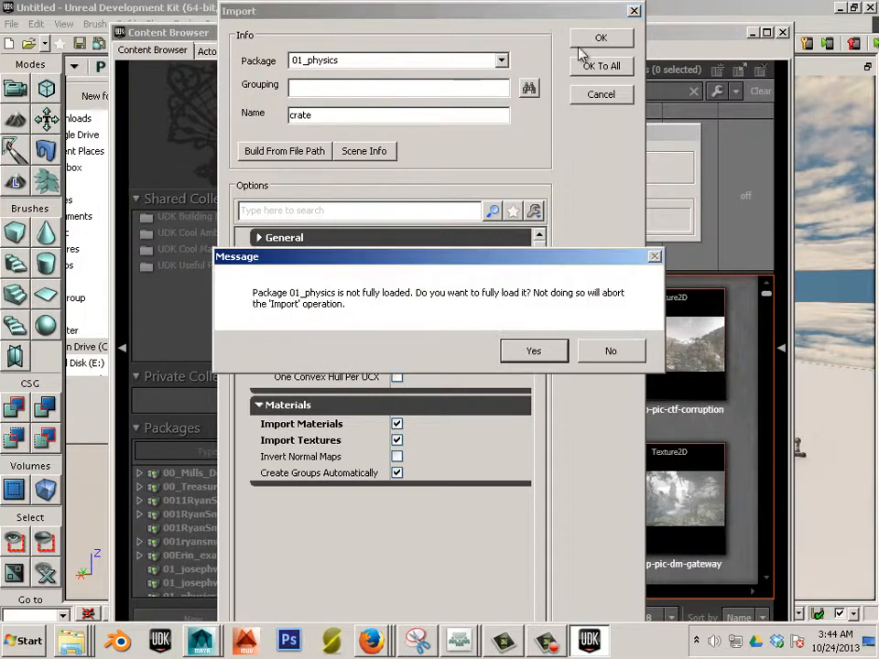
left_click(534, 352)
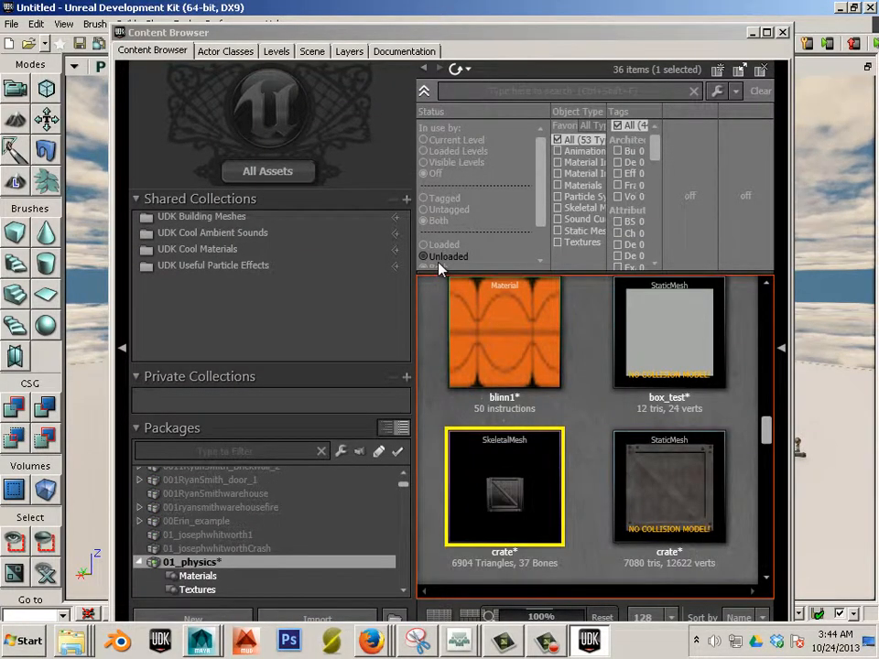
Step: Save the 01_physics package containing the imported crate skeletal mesh
mouse_move(506, 483)
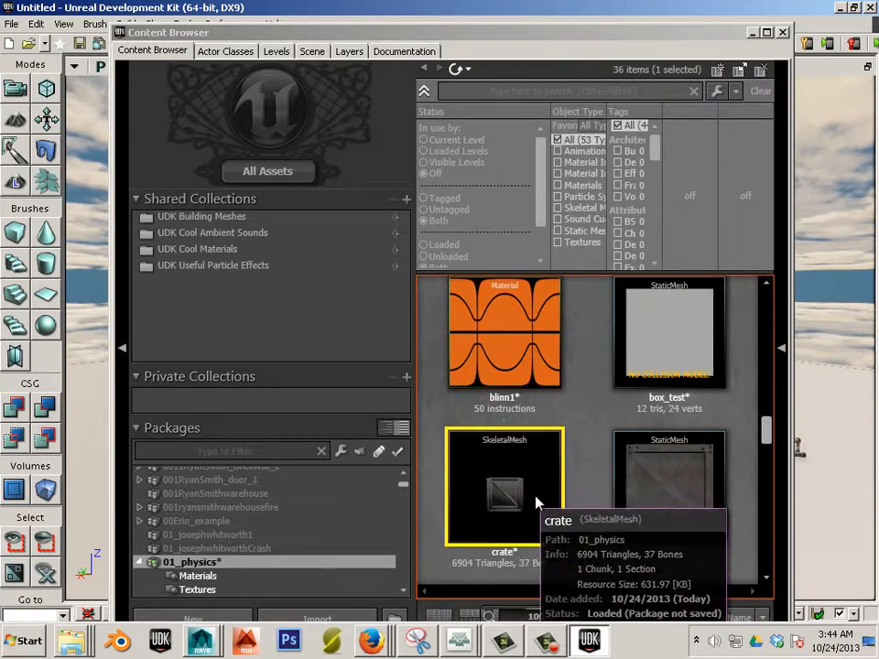
right_click(211, 563)
left_click(293, 370)
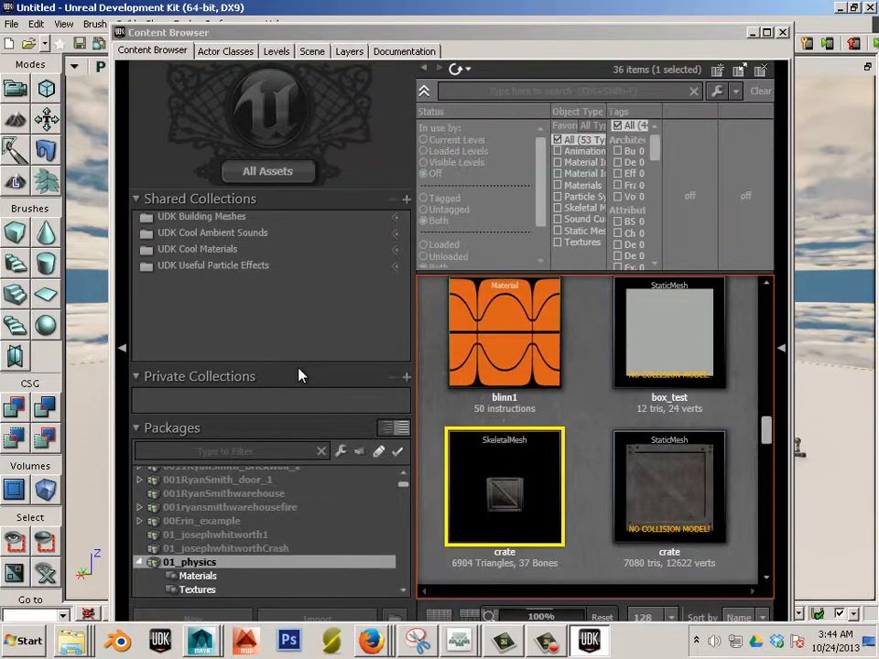
Step: Create the physics asset crate_Physics from the crate skeletal mesh, with Create Joints off and Create Body For All Bones on
mouse_move(511, 526)
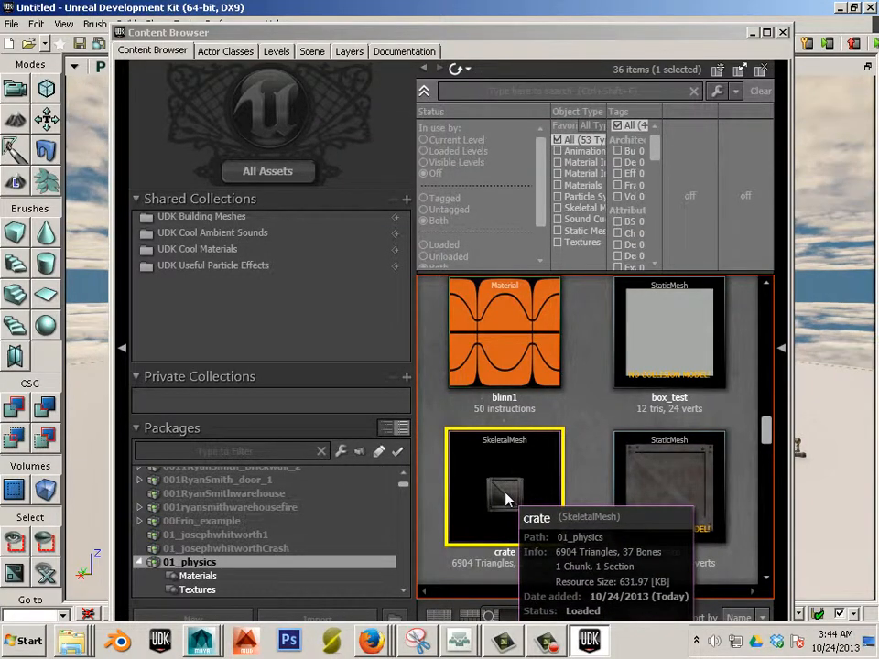
right_click(504, 499)
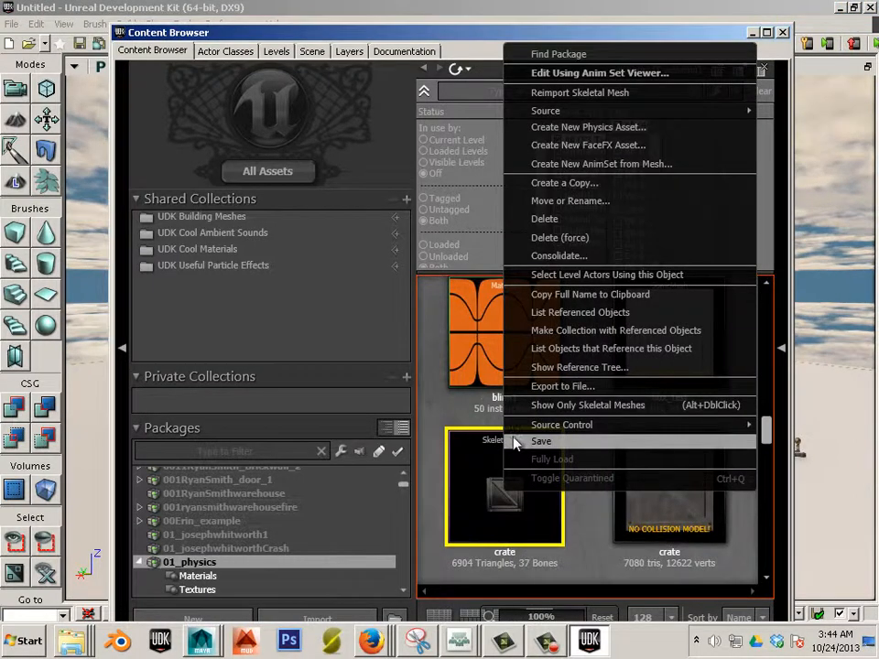
left_click(587, 133)
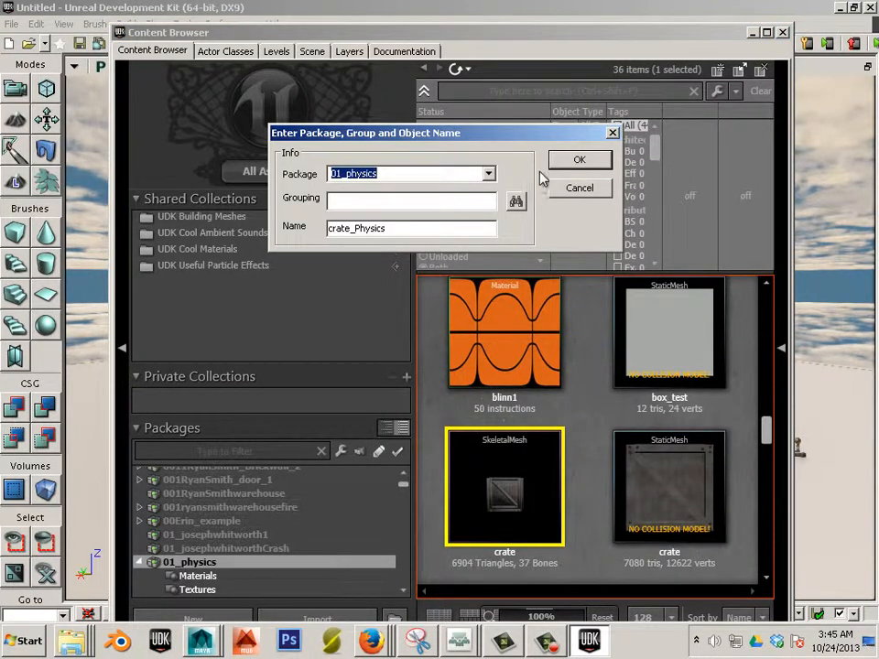
left_click(563, 161)
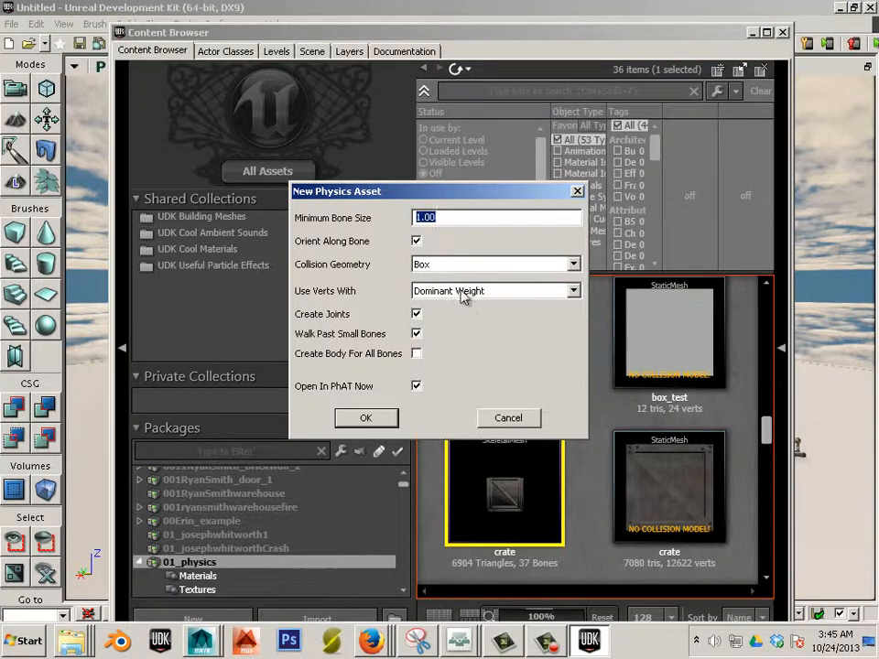
left_click(417, 314)
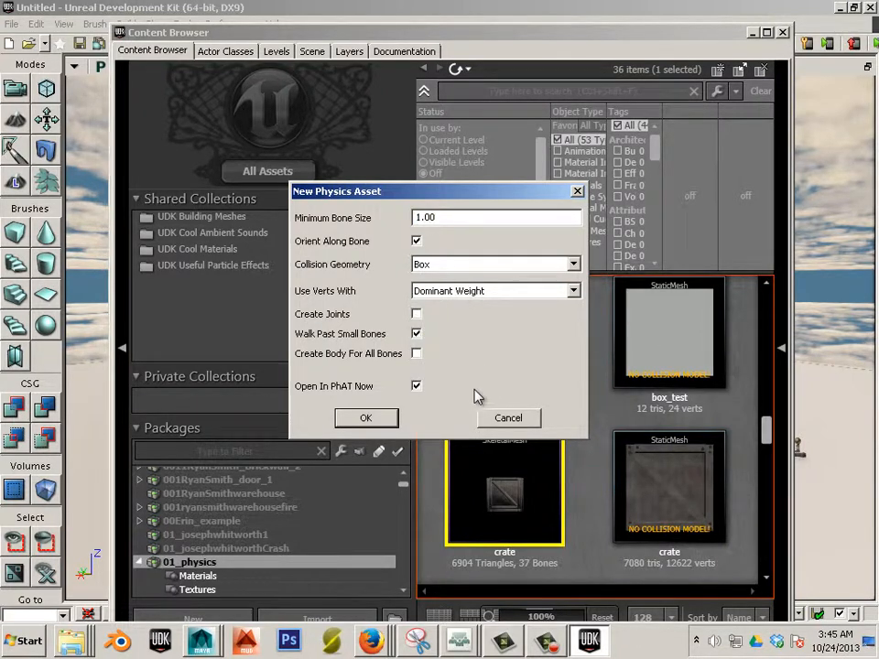
left_click(417, 355)
left_click(368, 421)
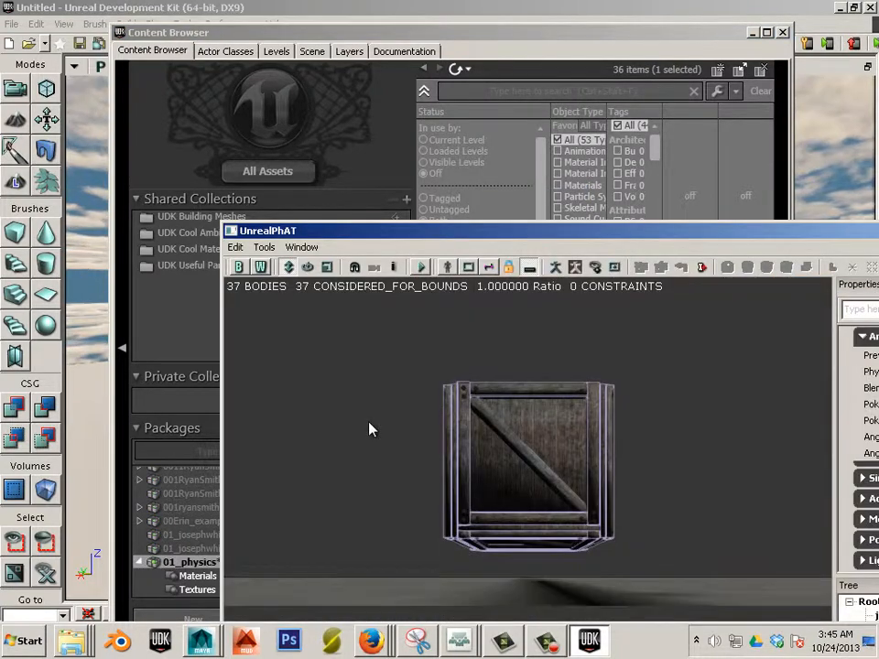
Step: Maximize UnrealPhAT, run the crate's physics simulation three times from an angled overhead view, and close the physics editor
double_click(489, 238)
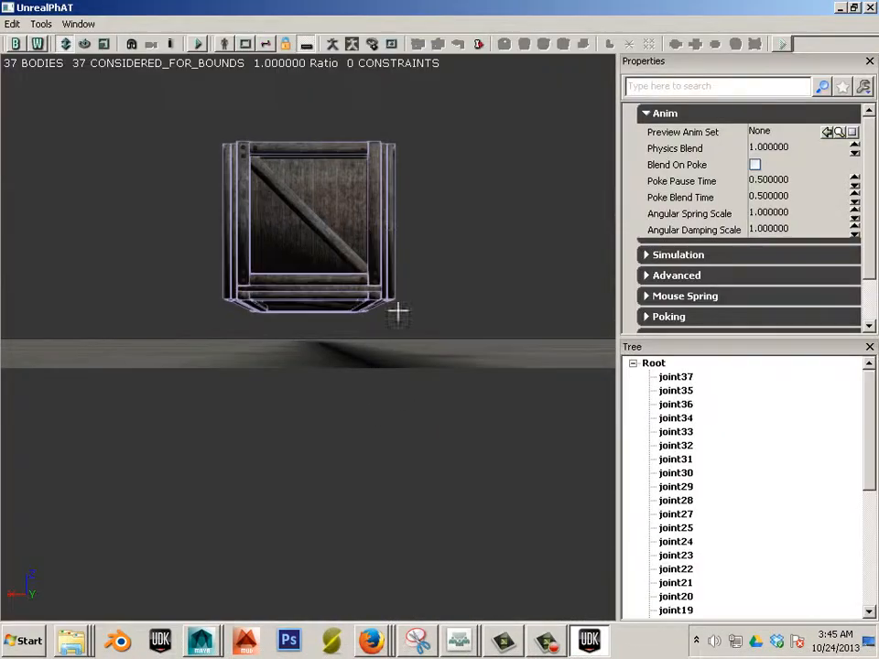
mouse_move(445, 312)
left_mouse_down()
mouse_move(410, 328)
mouse_move(406, 412)
mouse_move(460, 305)
left_mouse_up()
mouse_move(462, 246)
left_mouse_down()
mouse_move(472, 250)
mouse_move(434, 259)
mouse_move(457, 231)
left_mouse_up()
left_click(195, 45)
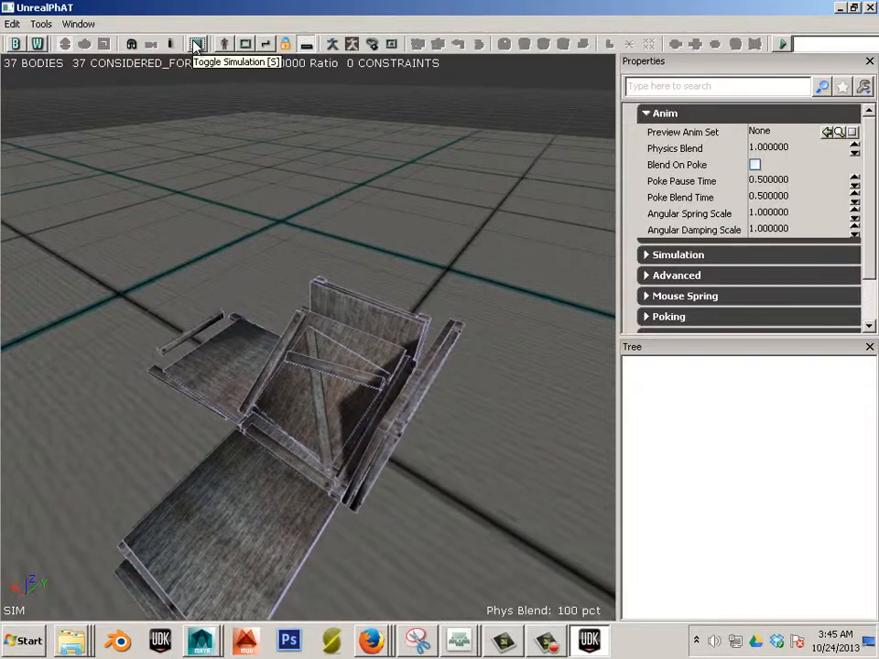
left_click(195, 45)
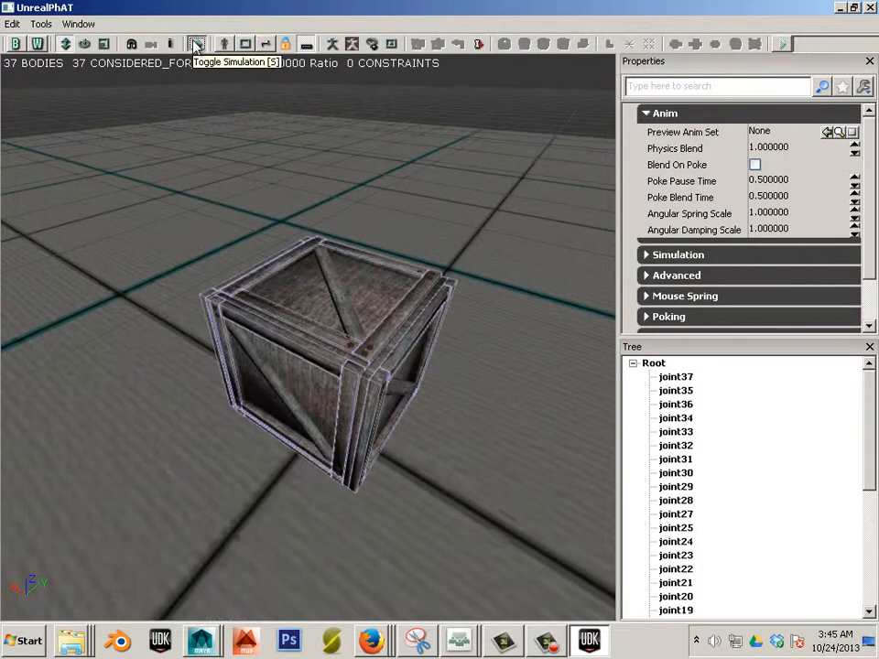
left_click(195, 45)
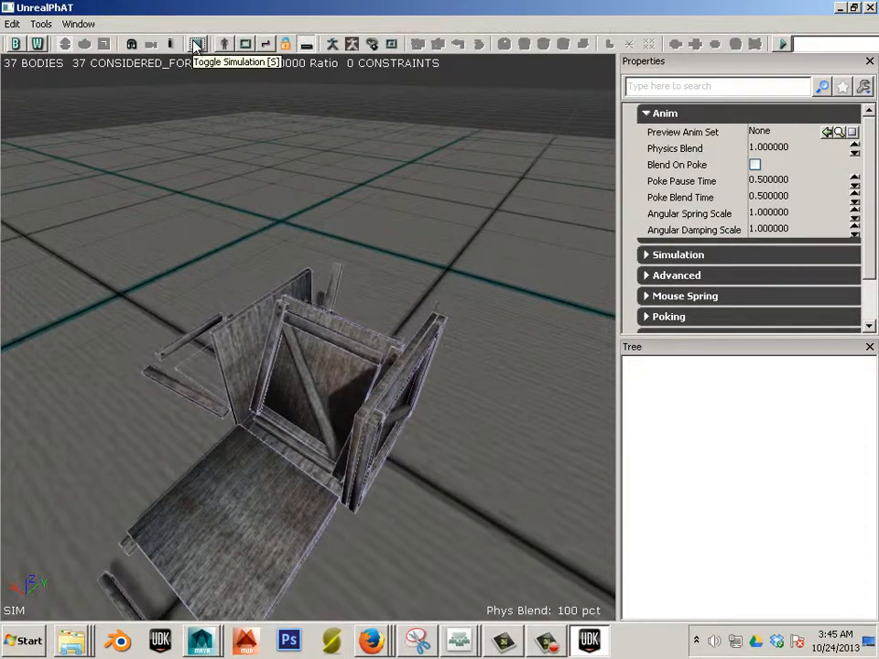
left_click(195, 45)
left_click(195, 44)
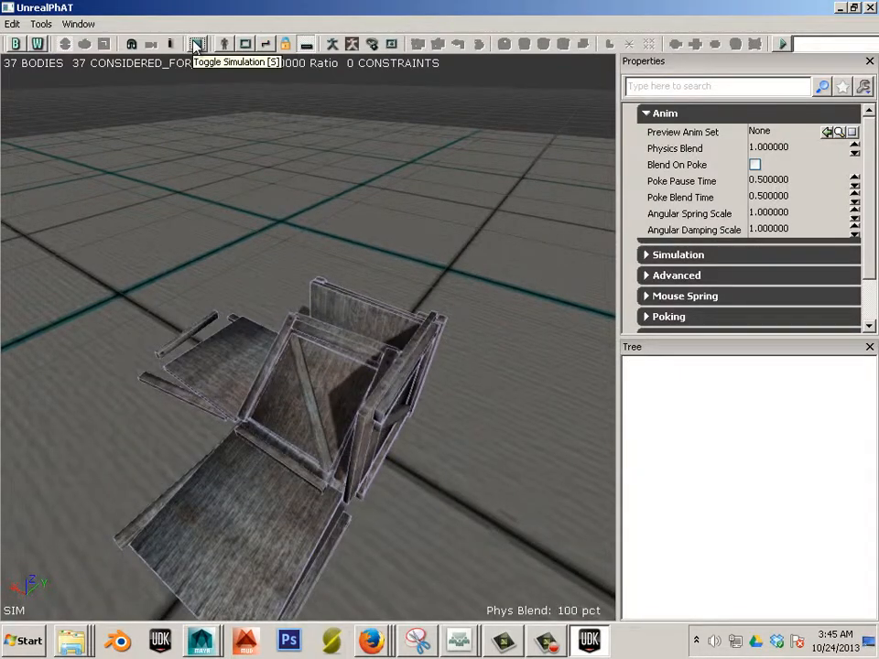
left_click(195, 45)
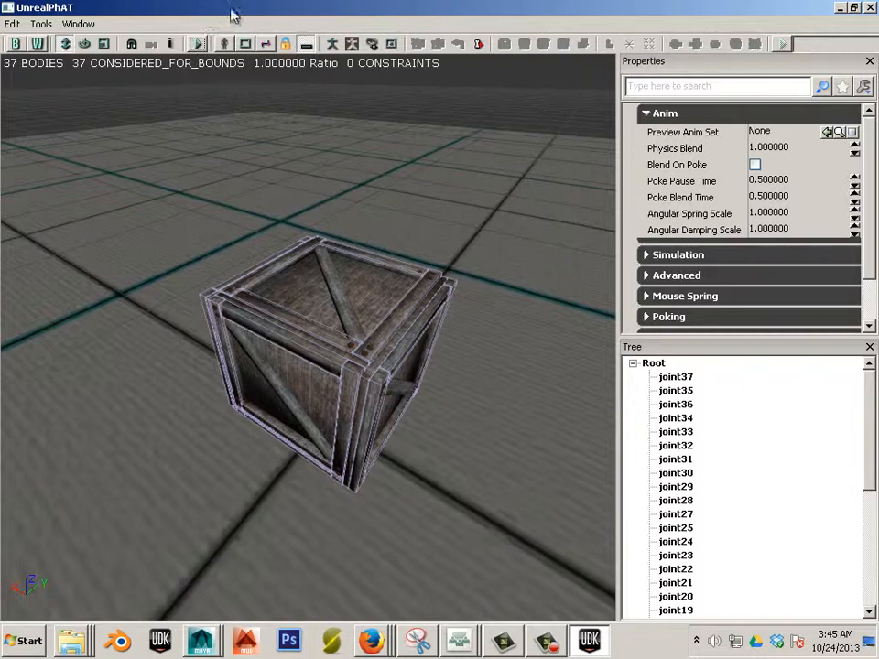
left_click_drag(247, 5, 878, 91)
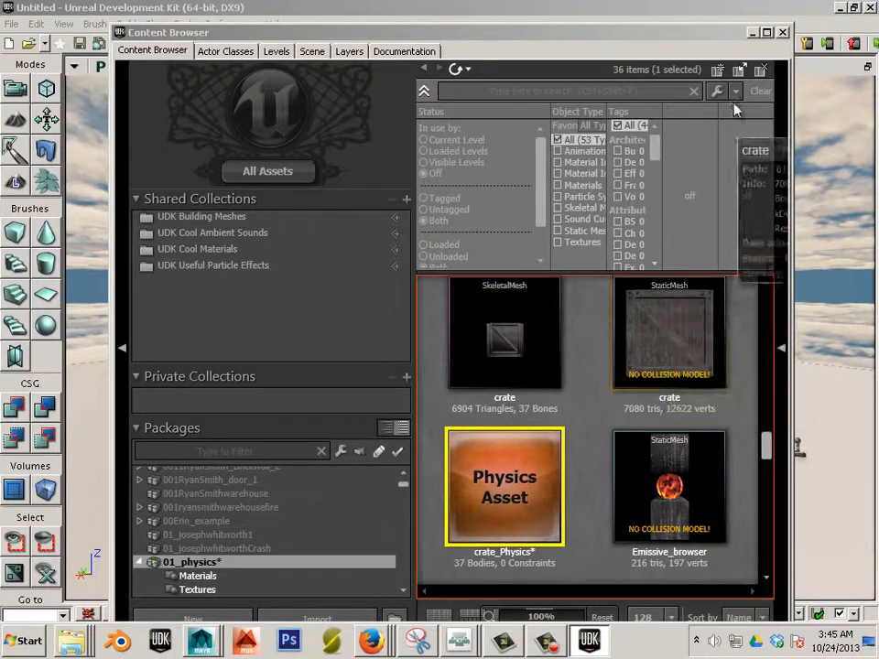
Step: Move the Content Browser aside, place the crate_Physics asset on the level floor, and raise it so the whole crate sits above the floor
left_click(783, 33)
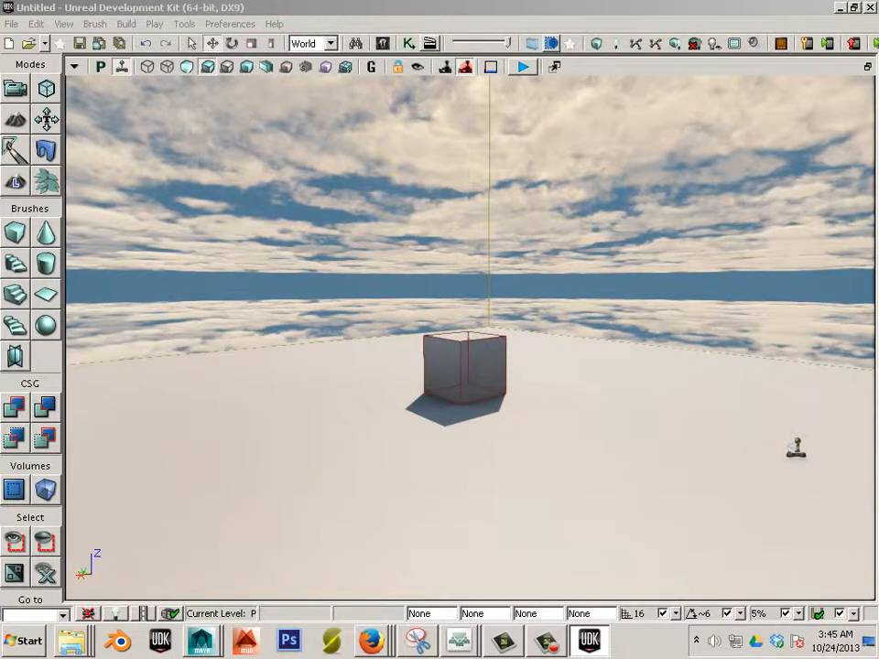
left_click(384, 44)
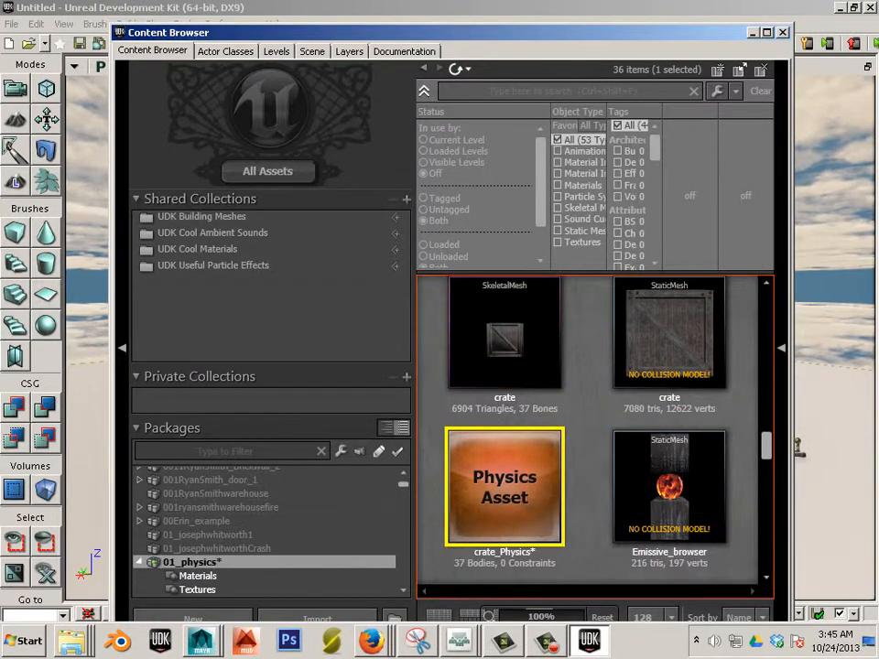
left_click_drag(470, 38, 799, 17)
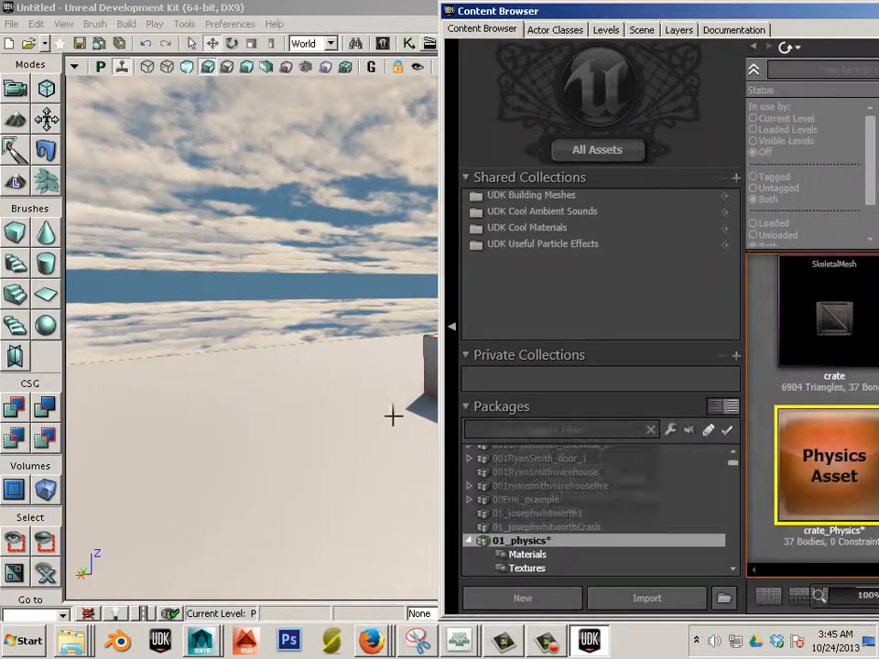
left_click_drag(810, 476, 330, 425)
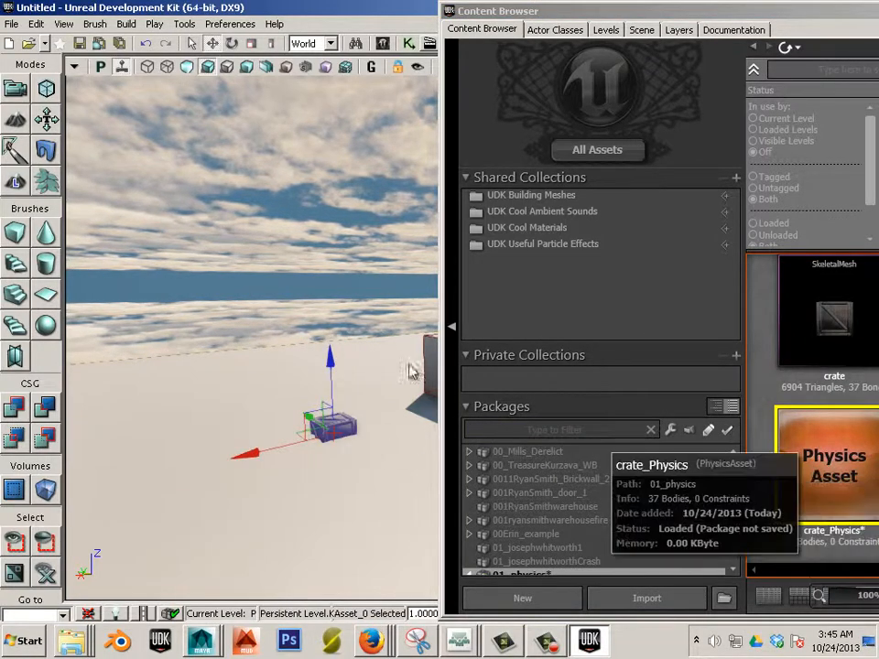
left_click_drag(331, 365, 330, 341)
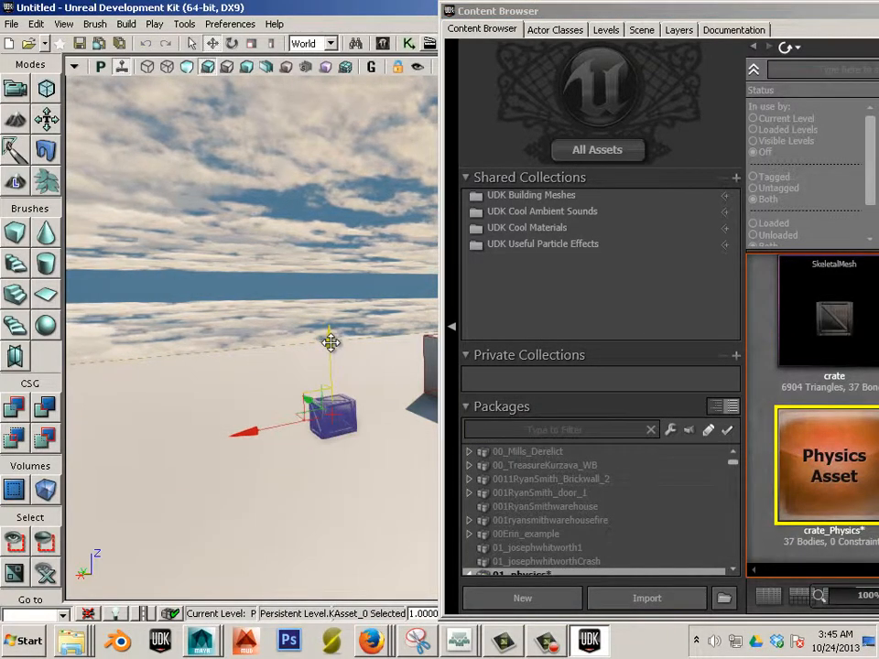
Step: Play the level from the floor beside the crate, look at the crate in the preview, and quit the preview
left_click(362, 477)
right_click(363, 477)
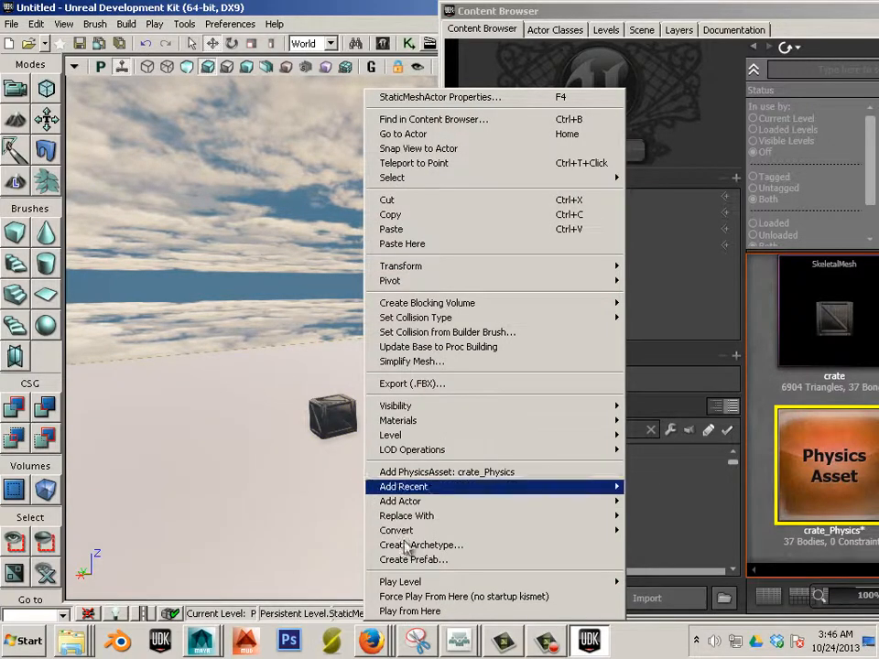
left_click(431, 613)
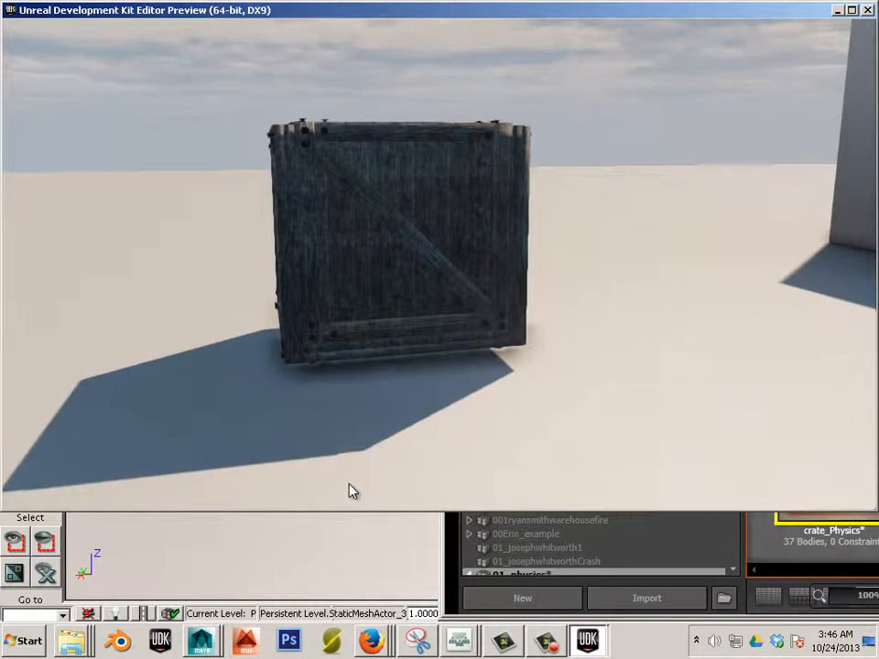
key("Escape")
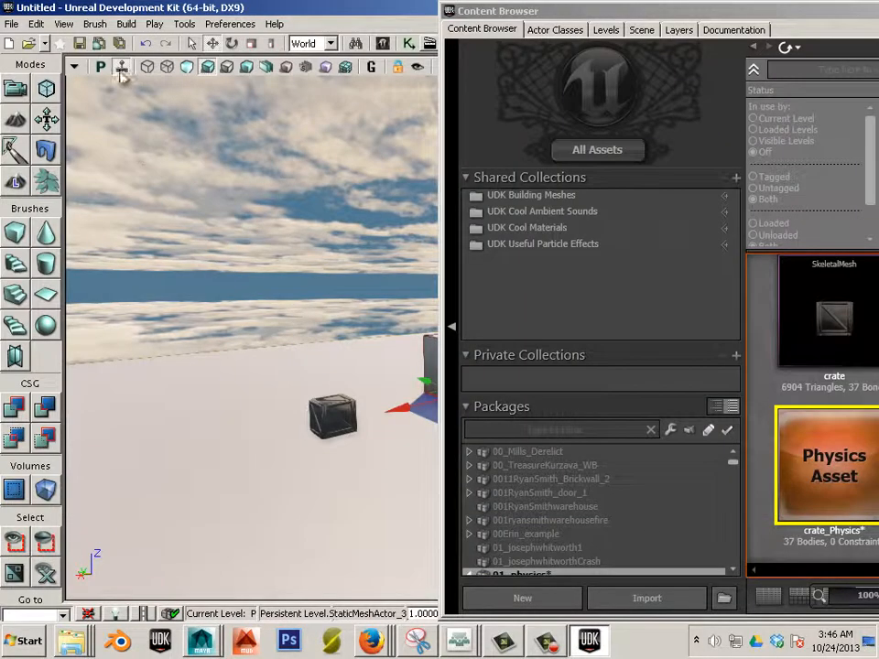
Step: Set the Default Game Type to utgame in the world properties and close the properties window
left_click(108, 25)
mouse_move(58, 25)
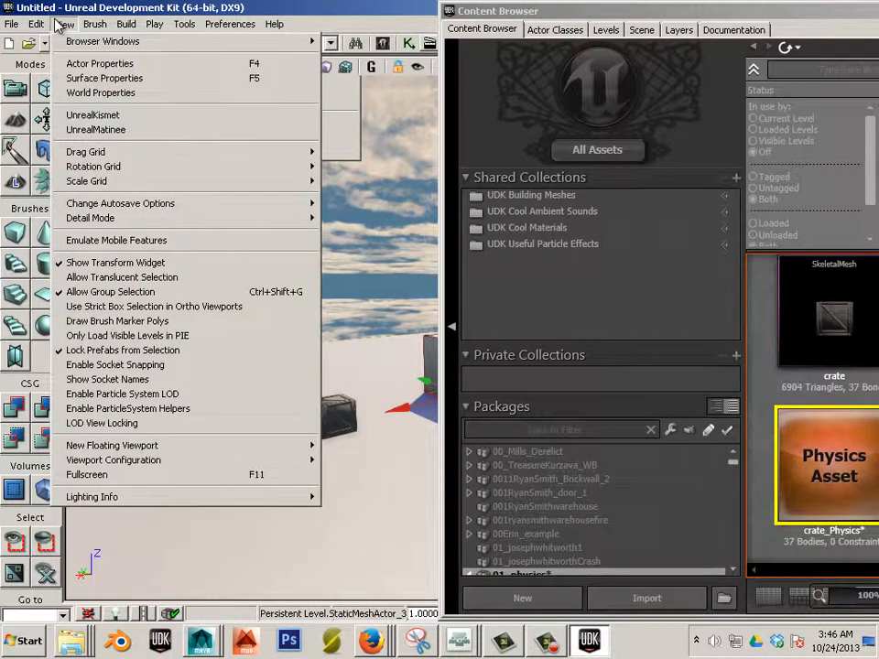
left_click(98, 93)
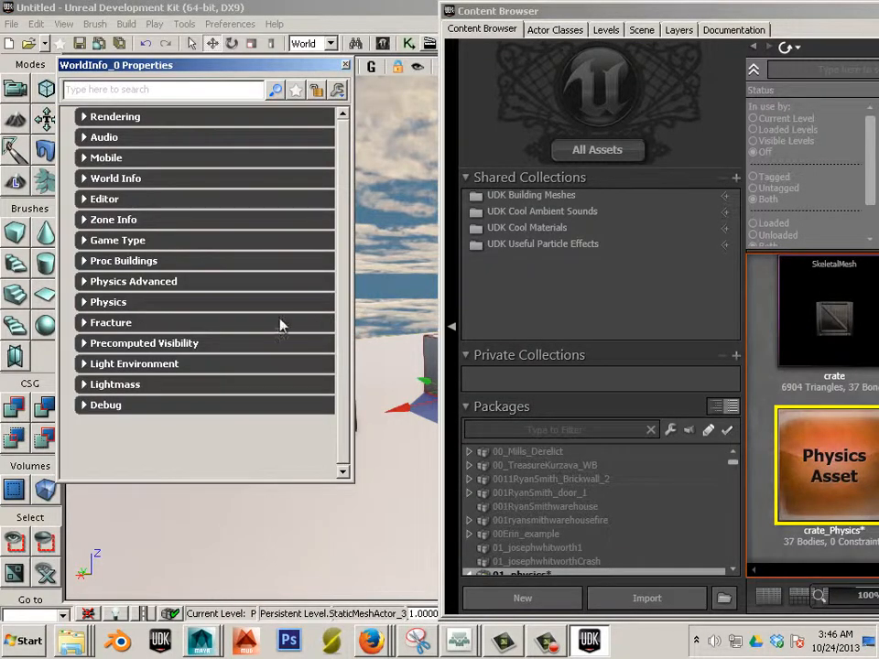
left_click(85, 241)
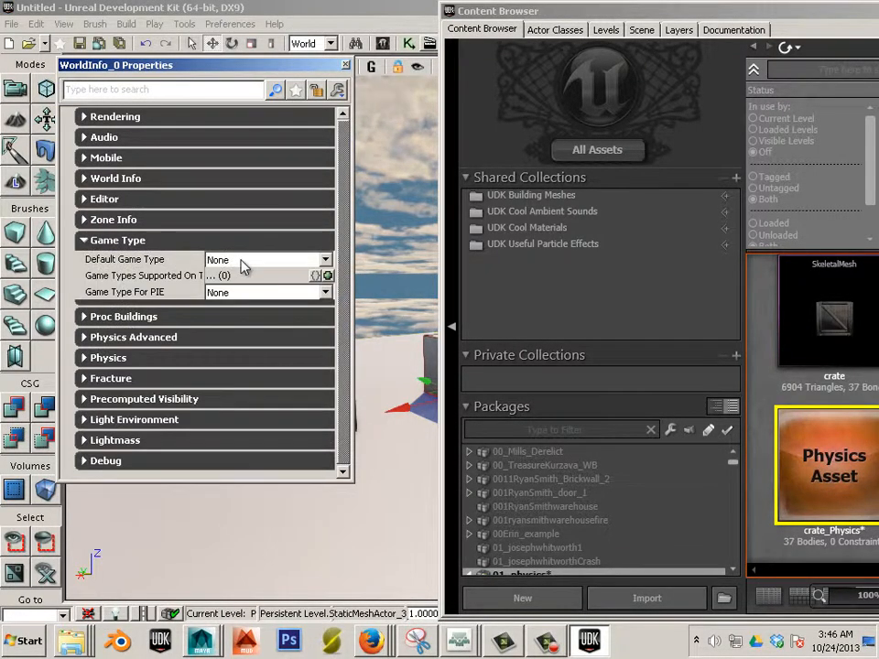
left_click(245, 264)
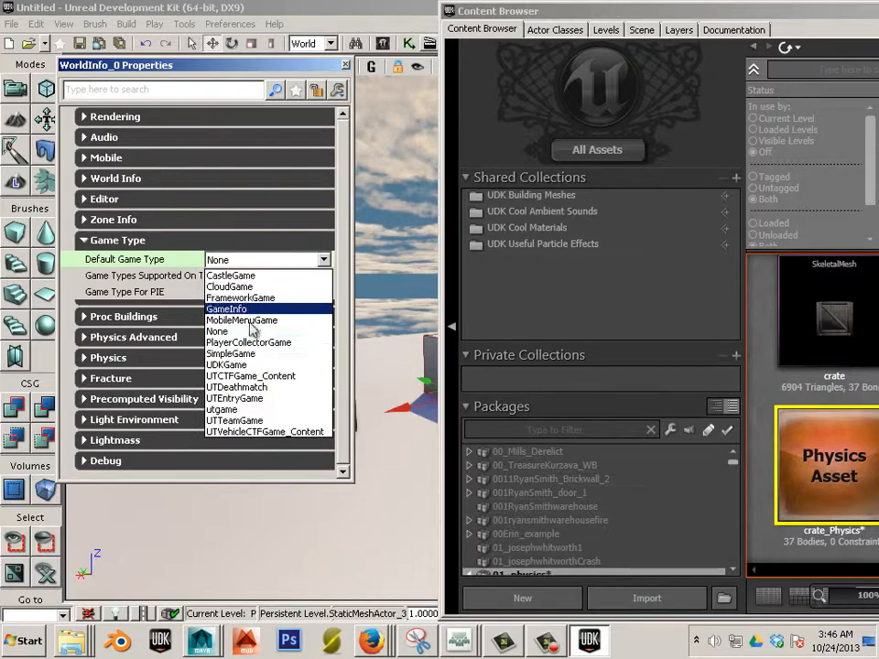
left_click(245, 409)
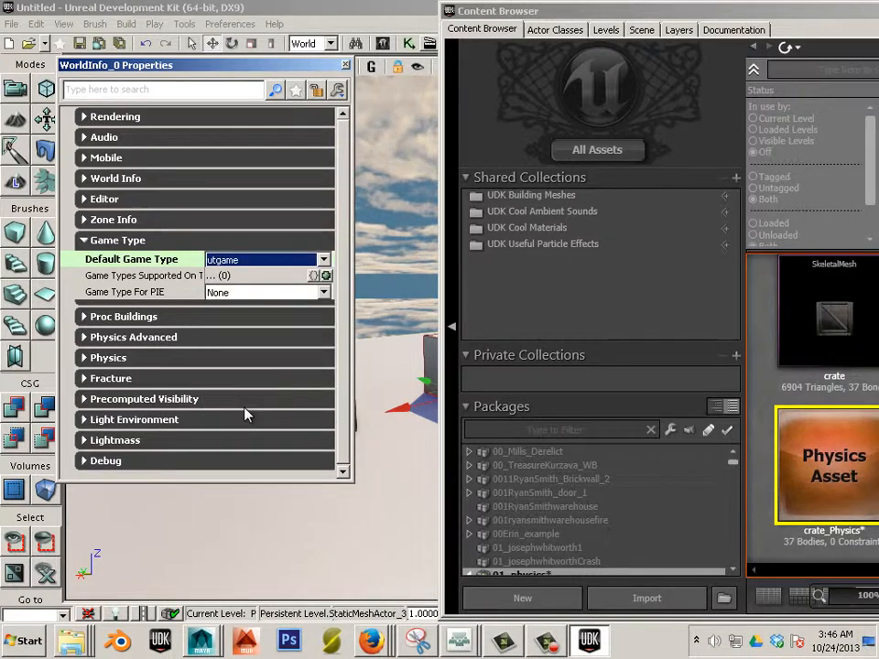
left_click(345, 65)
Step: Play the level from the floor near the crate, approach it, and shoot it to break it apart
right_click(264, 499)
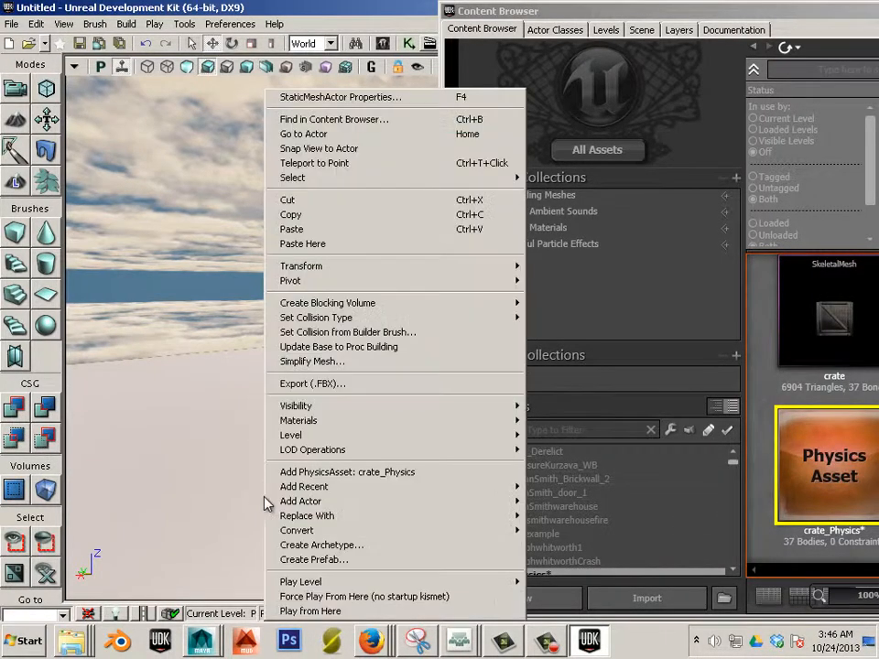
left_click(310, 610)
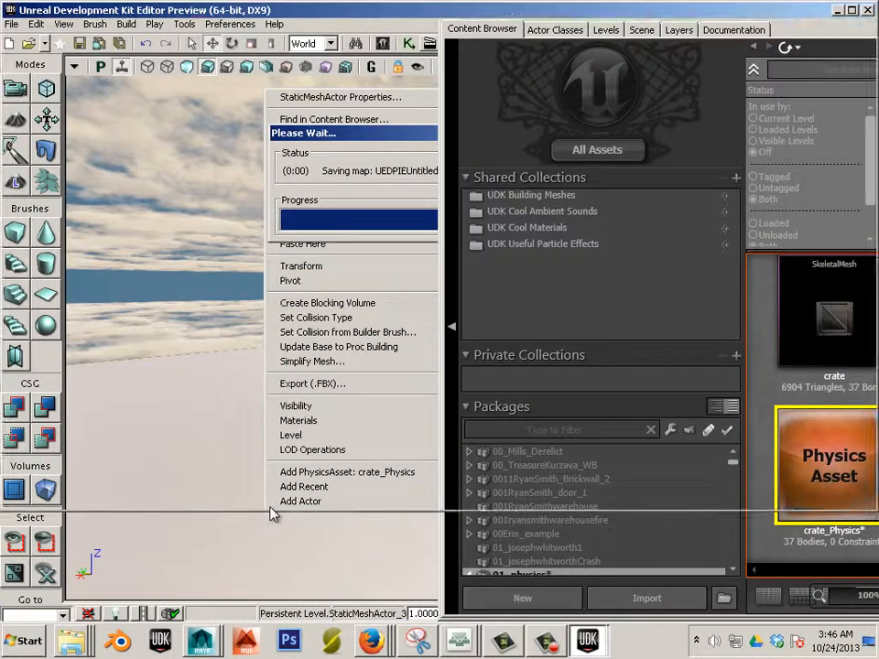
key("s")
key("w")
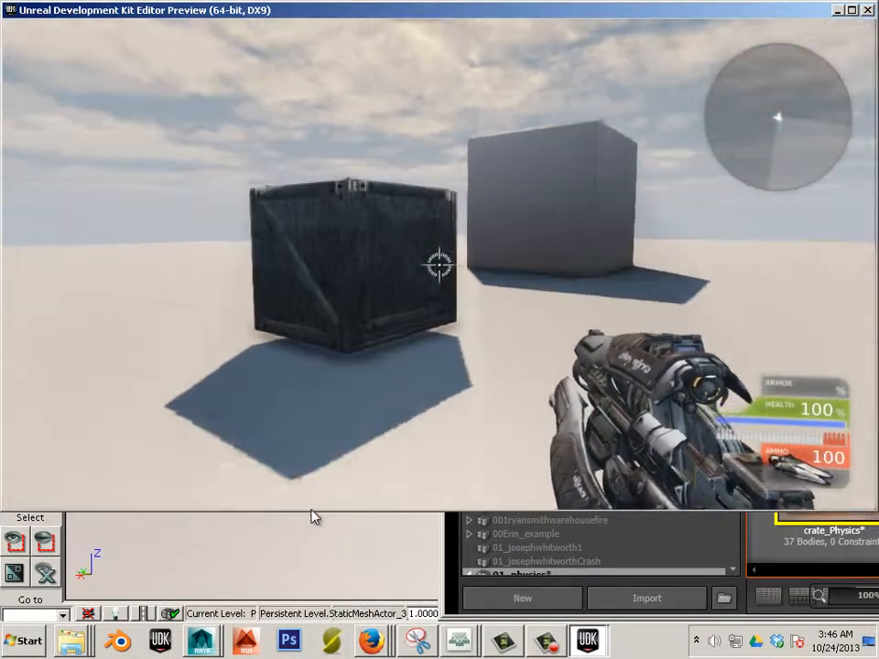
left_click(310, 517)
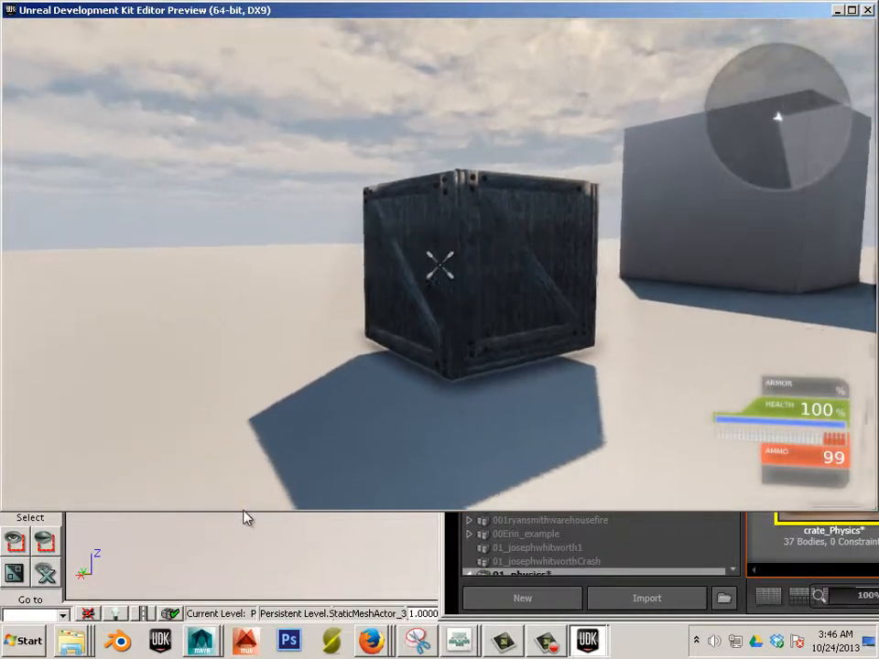
key("d")
left_click(163, 512)
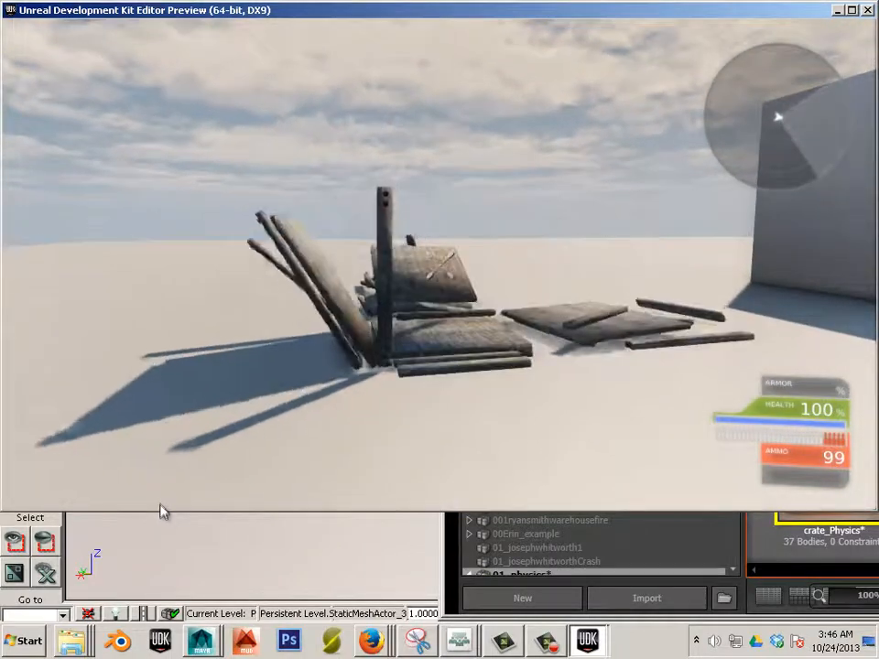
Step: Walk among the broken crate's boards, throw the loose pieces around with the weapon to test their physics, and quit the preview
key("w")
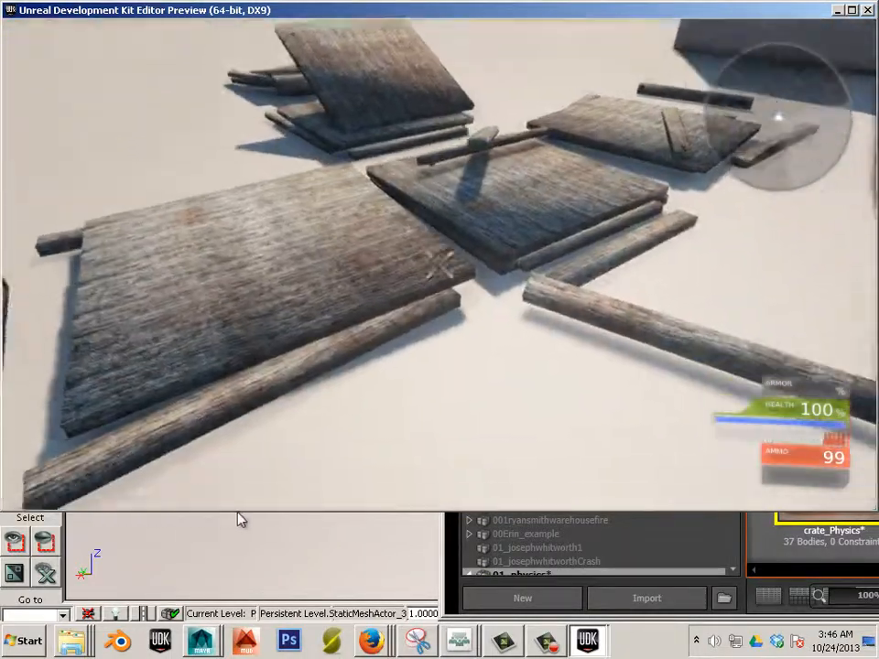
key("s")
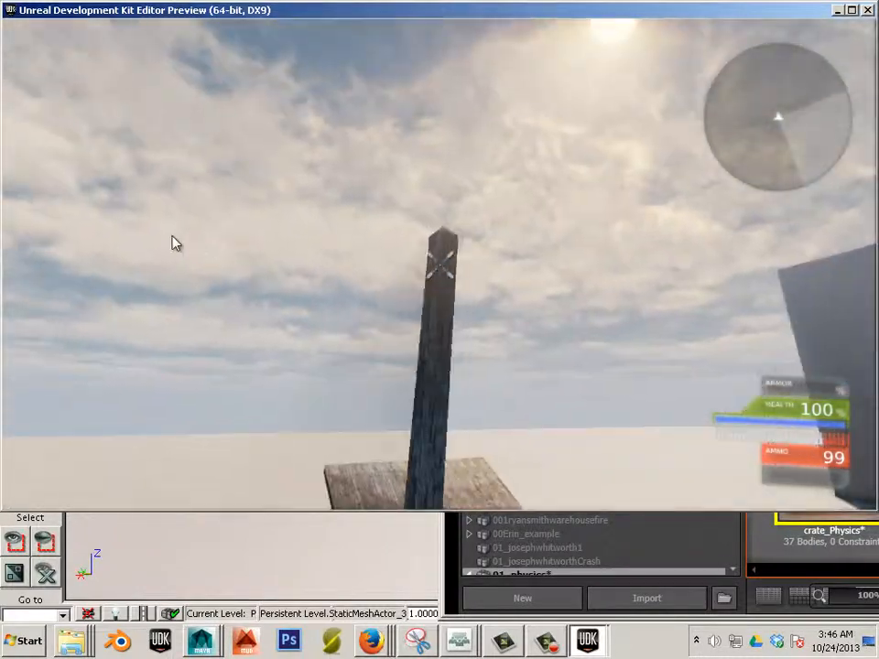
right_click_drag(176, 242, 4, 407)
key("w")
key("w")
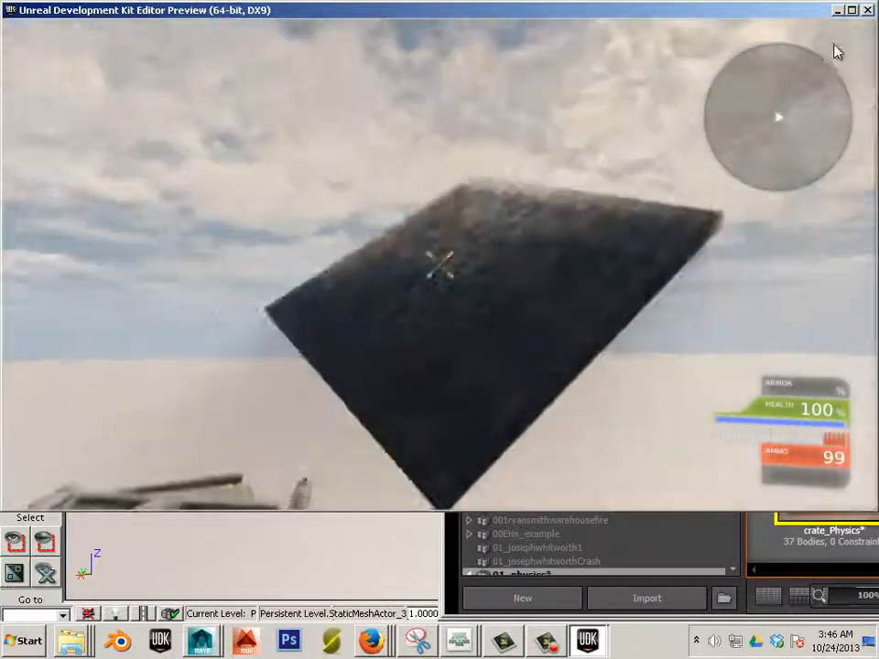
key("s")
key("w")
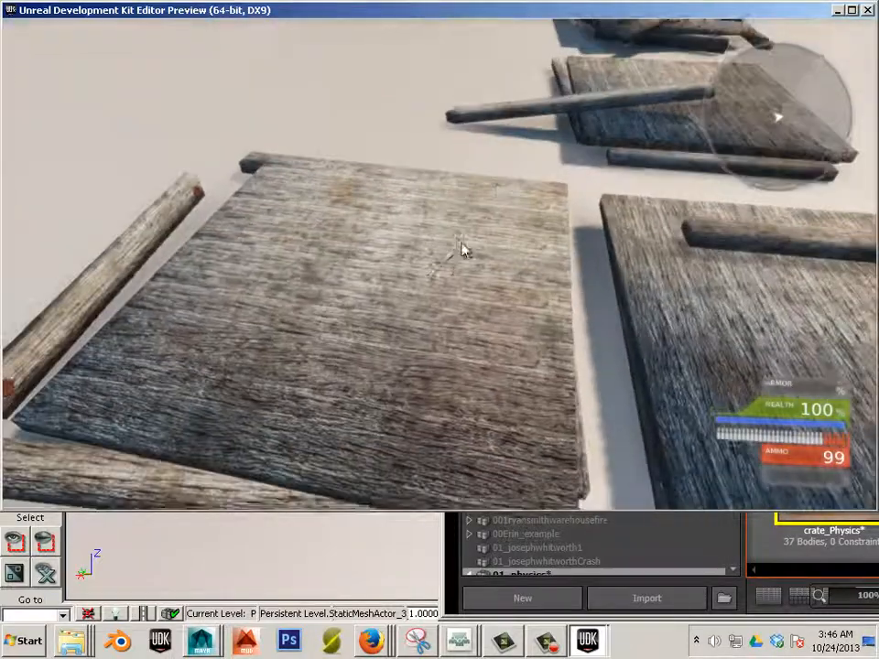
right_click_drag(463, 251, 843, 72)
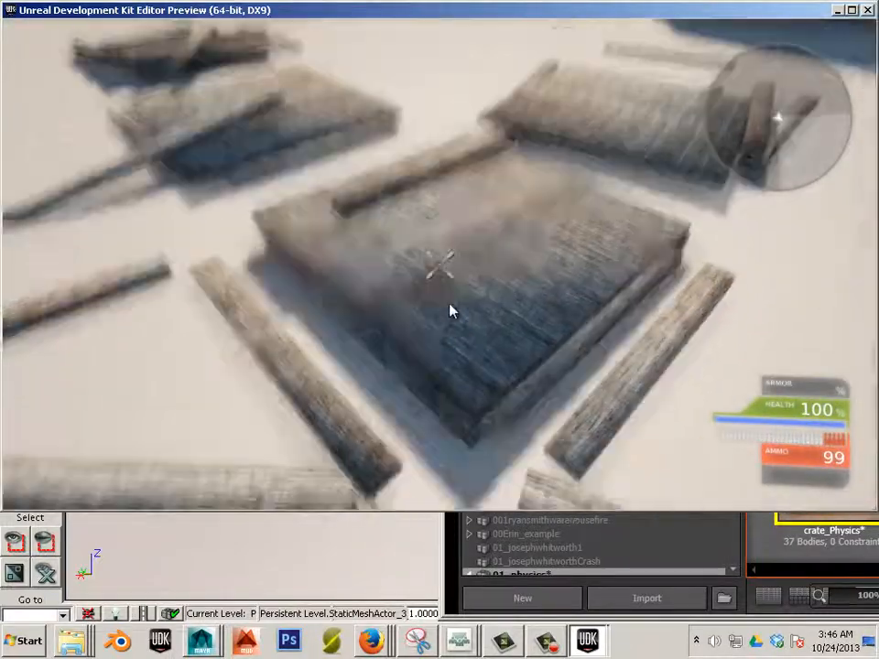
right_click_drag(449, 304, 871, 274)
right_click_drag(440, 266, 4, 231)
key("a")
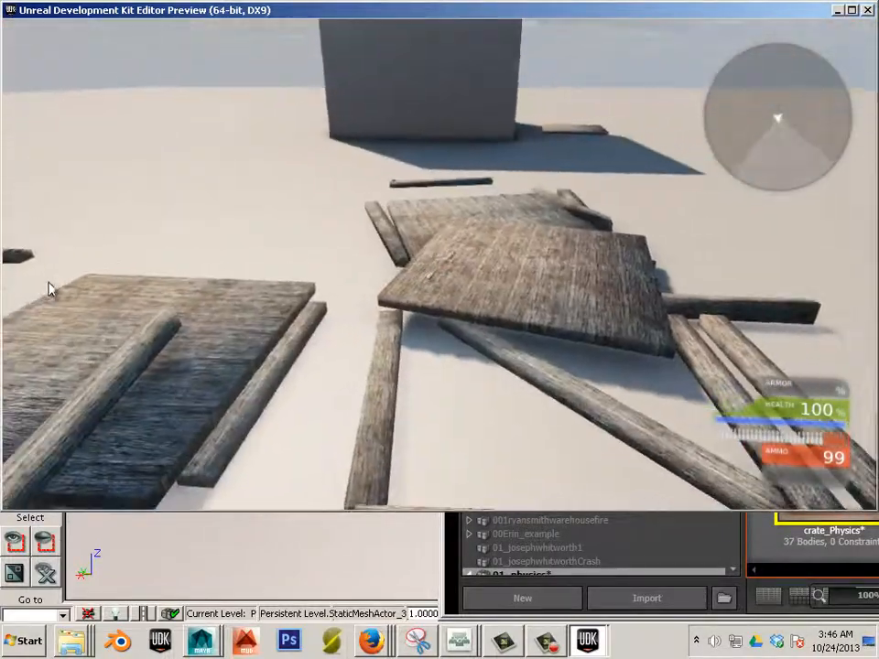
right_click_drag(441, 265, 35, 76)
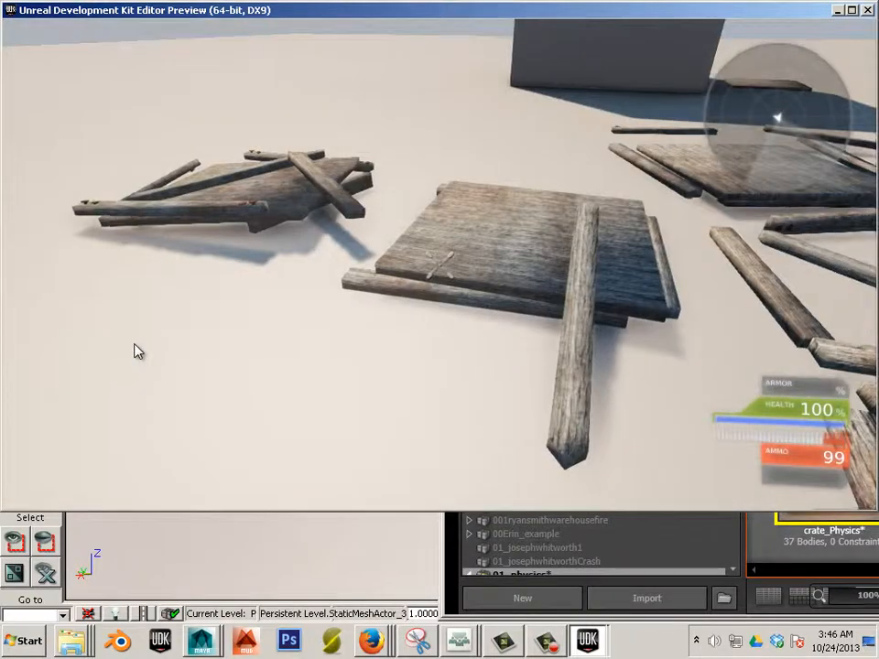
right_click_drag(135, 345, 10, 25)
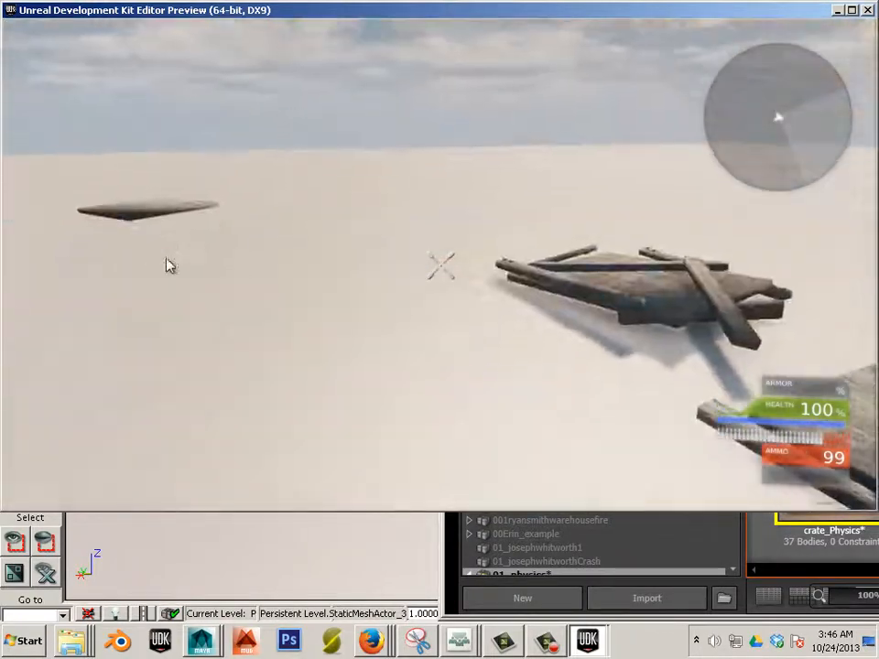
right_click_drag(299, 245, 141, 226)
right_click_drag(226, 275, 182, 212)
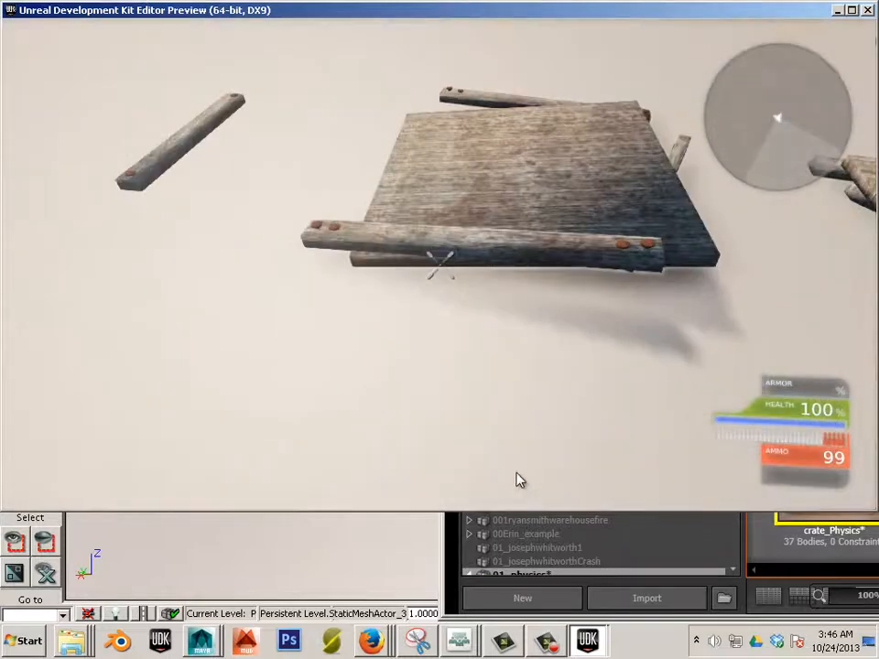
right_click_drag(501, 462, 113, 173)
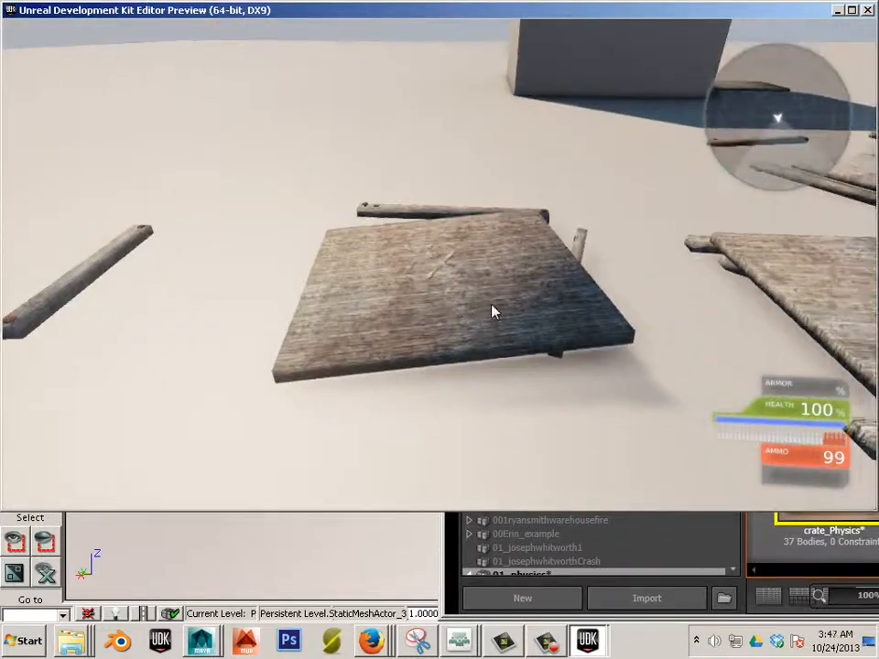
right_click_drag(492, 308, 714, 223)
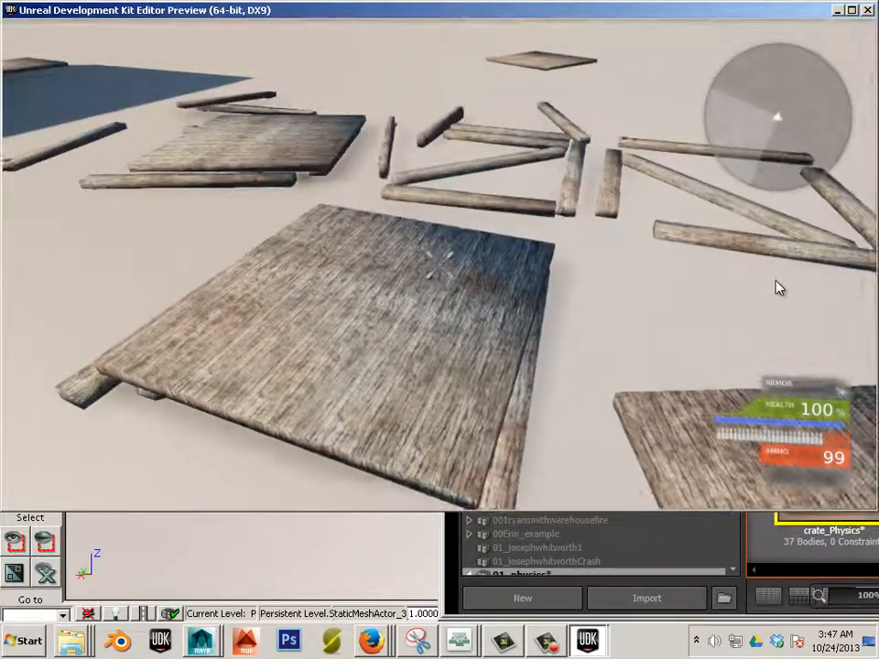
right_click_drag(776, 281, 141, 151)
key("w")
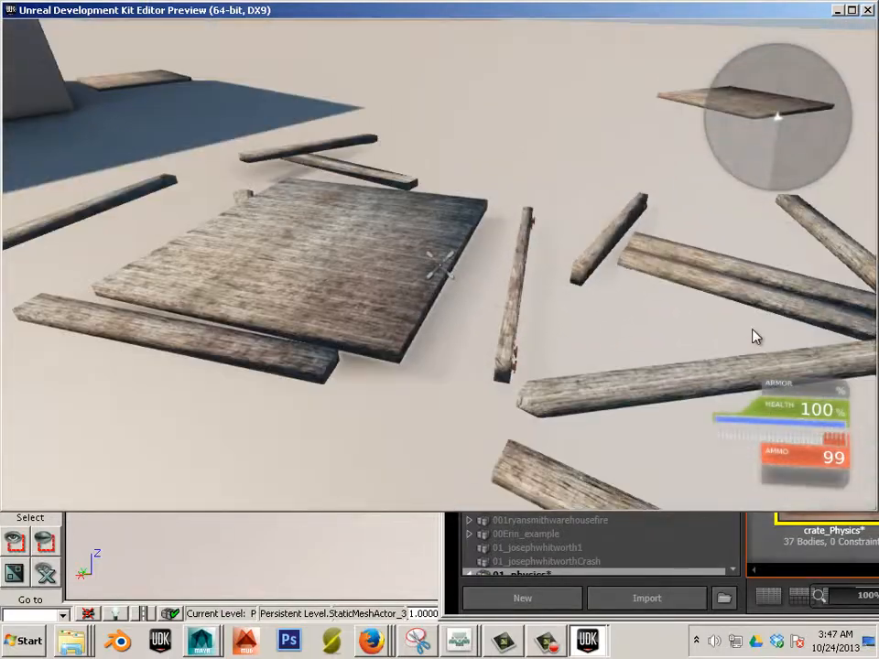
right_click_drag(754, 336, 2, 27)
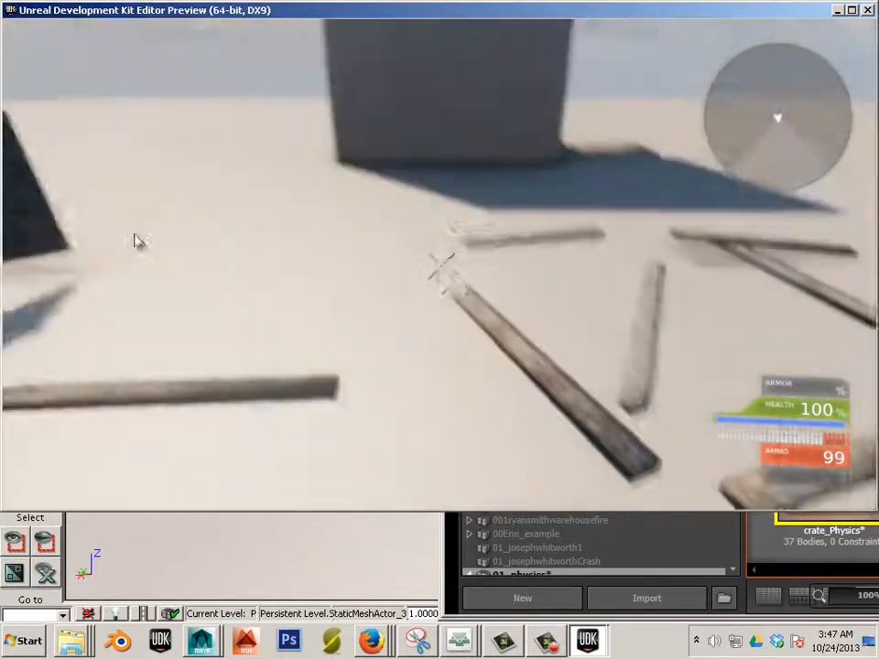
key("s")
key("w")
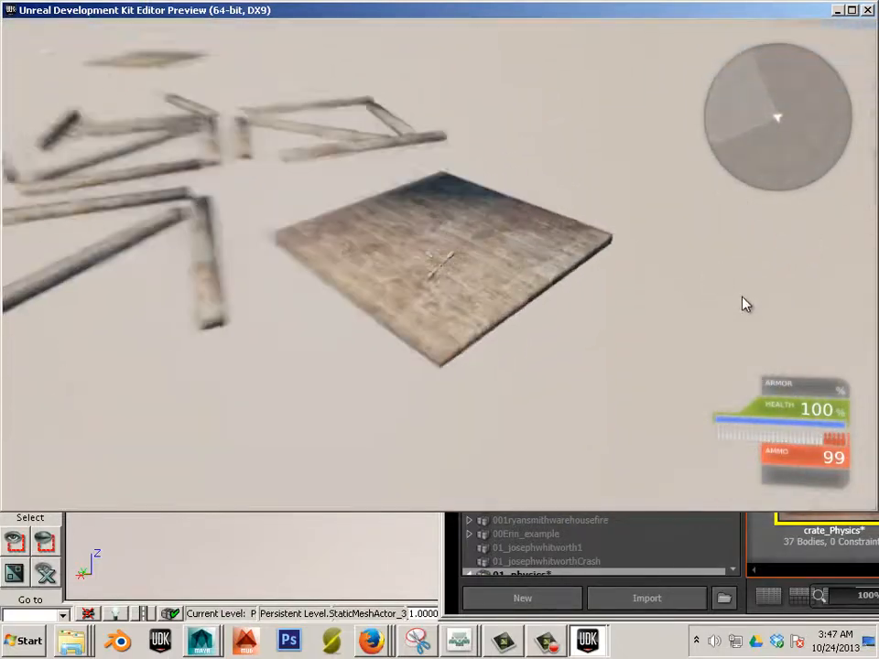
right_click_drag(745, 304, 67, 204)
key("w")
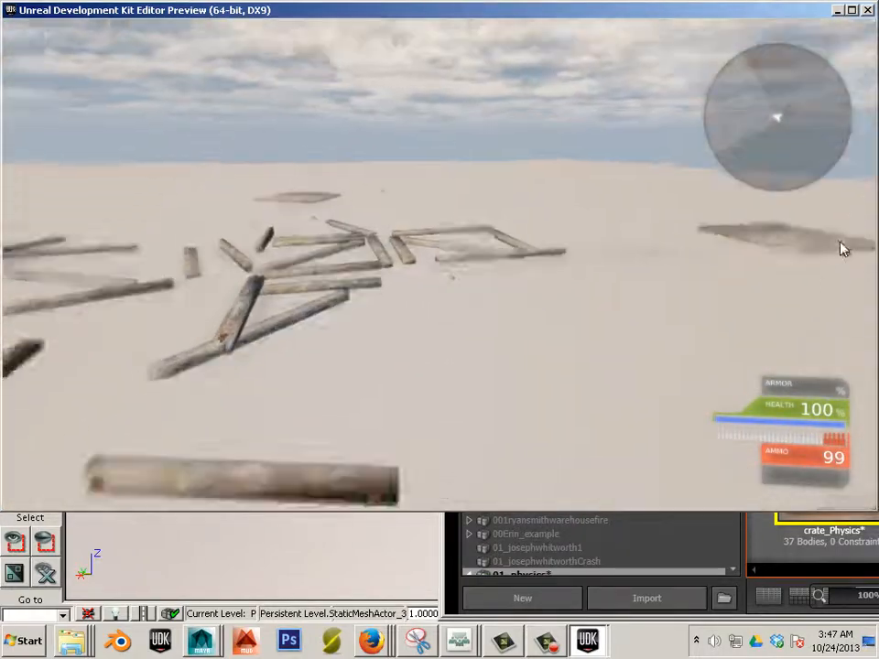
key("w")
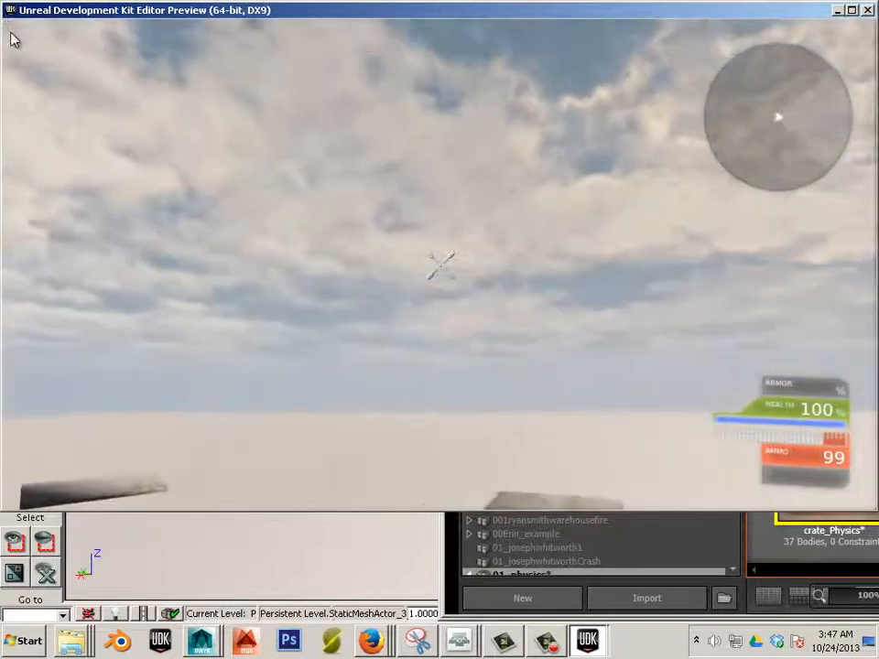
key("Escape")
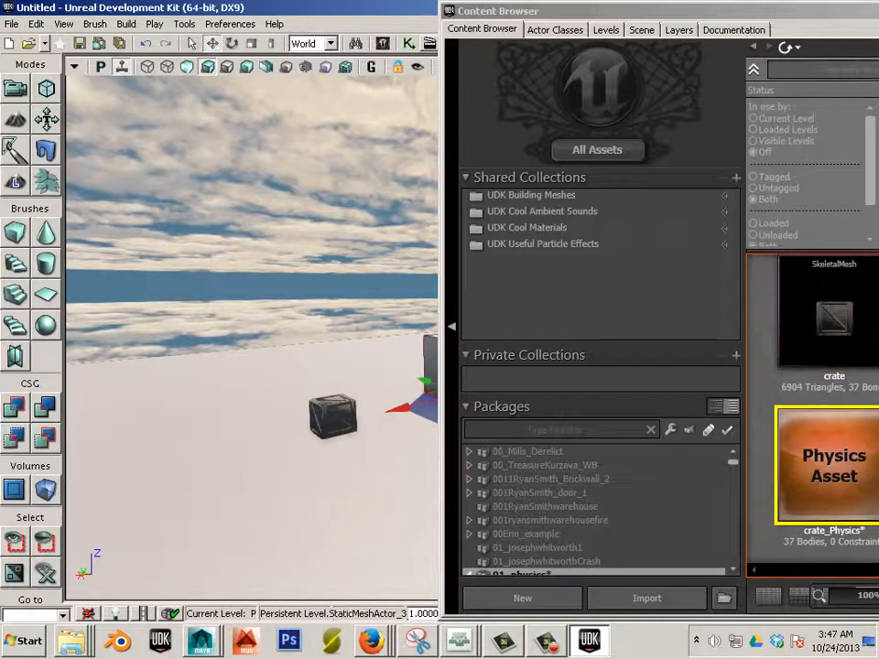